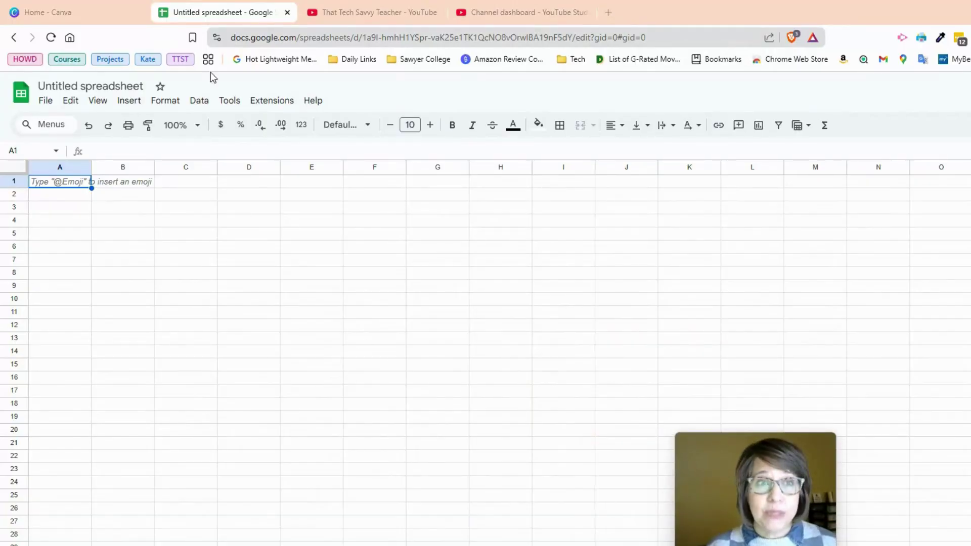
Rename the untitled spreadsheet to 'timer'
left_click(257, 38)
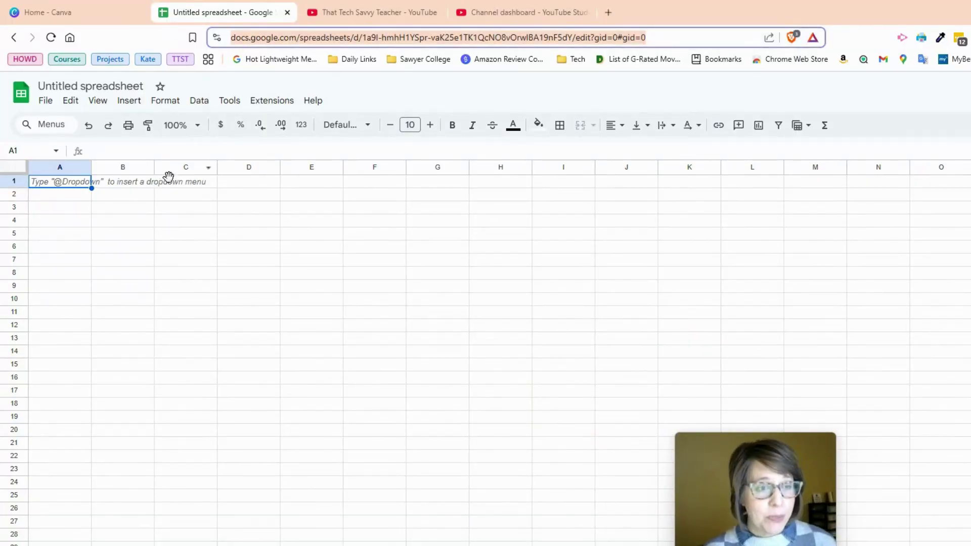
left_click(77, 84)
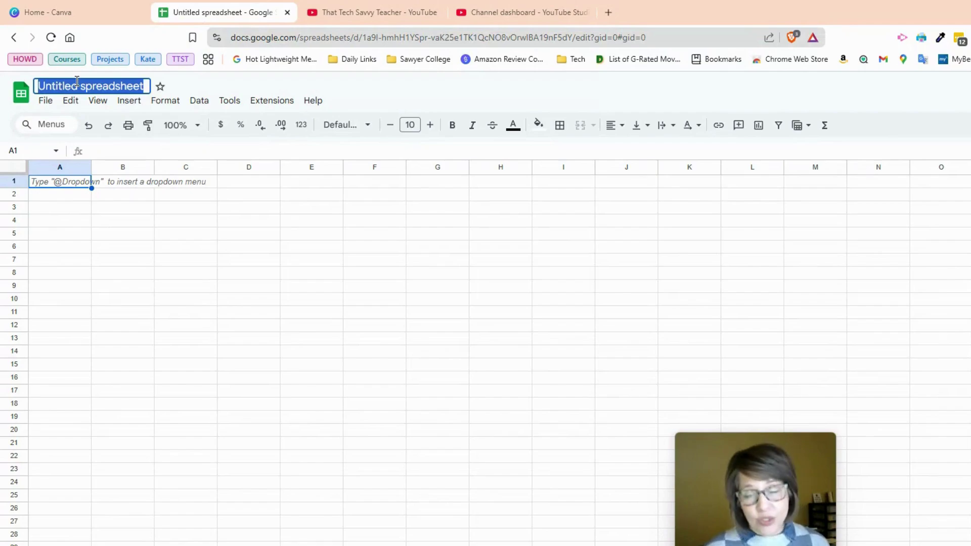
type("timer")
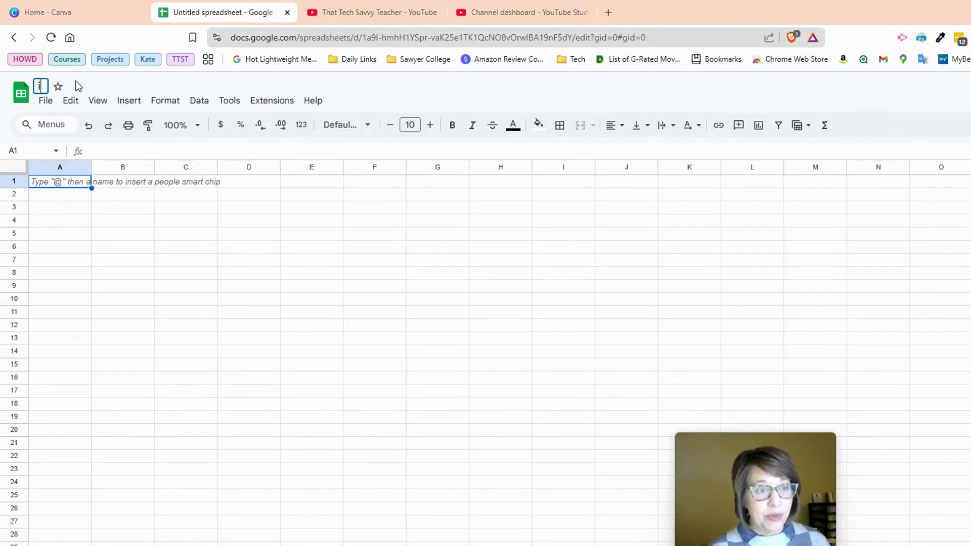
key("Return")
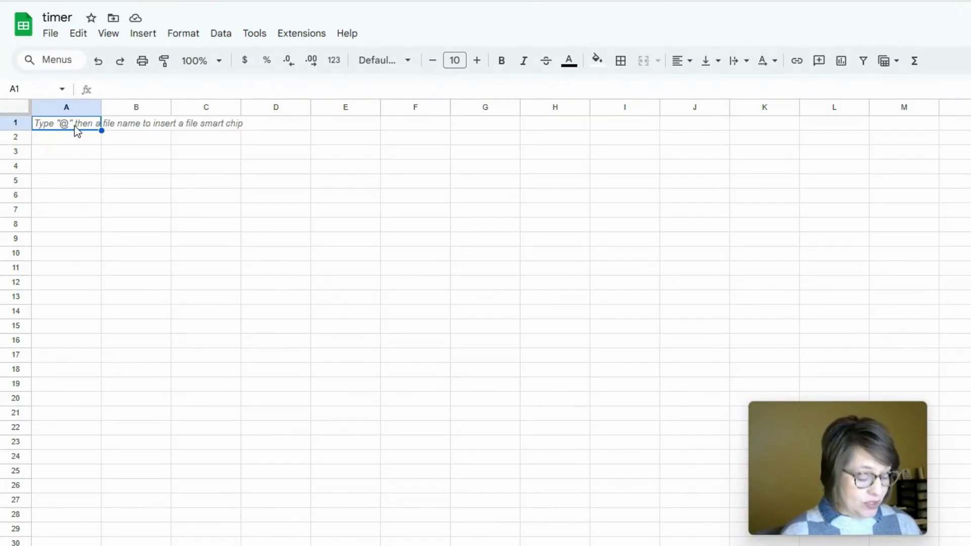
Enter 2:00 in A1 and 1:59 in A2, then return to A1
type("2:")
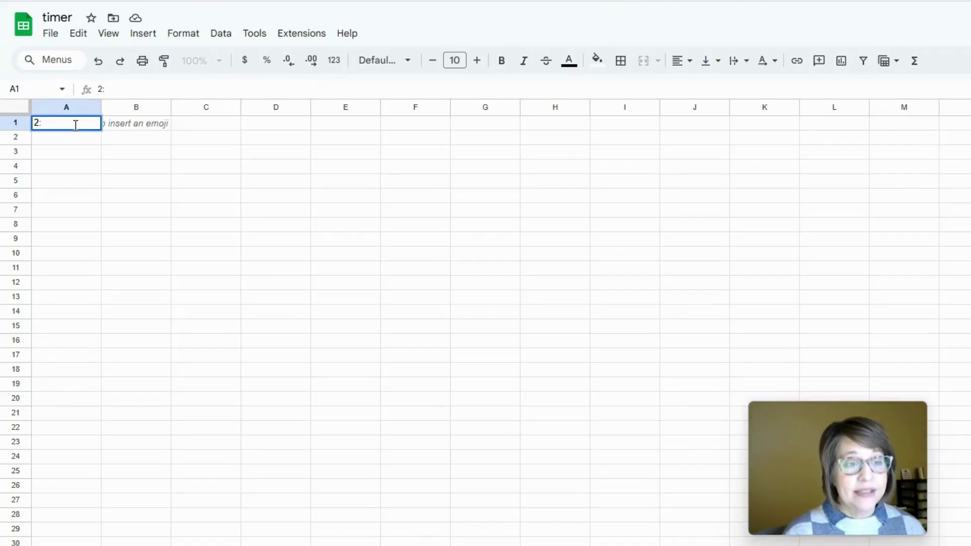
type("00")
key("Return")
type("1")
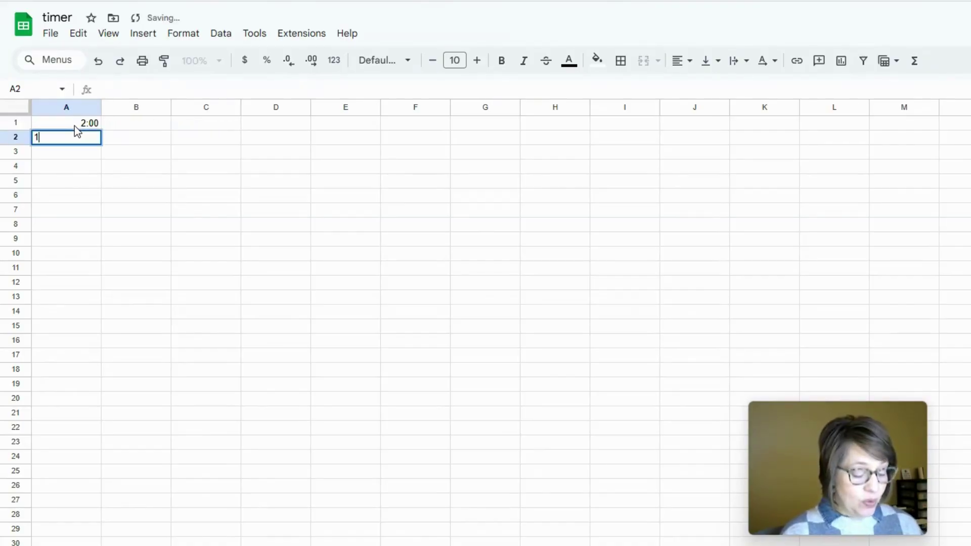
type(":")
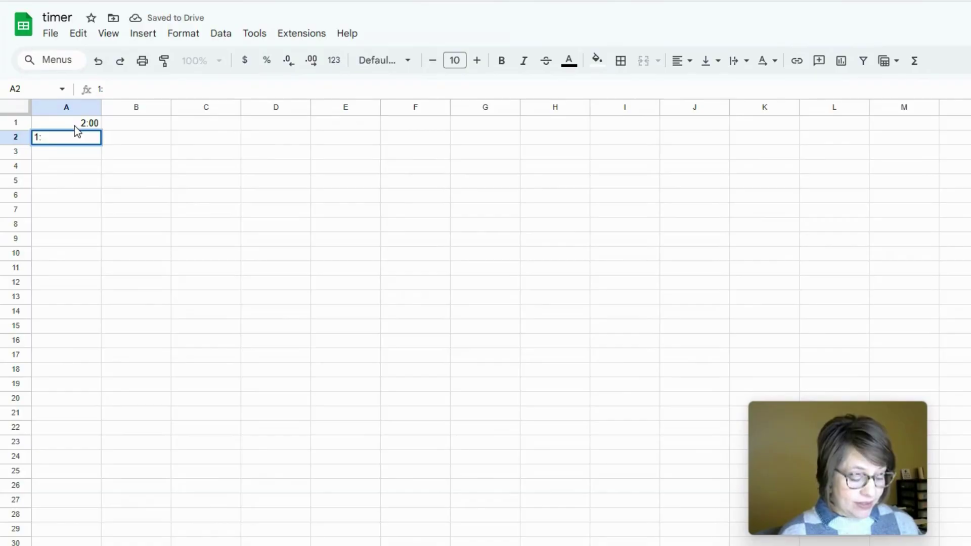
type("59")
key("Return")
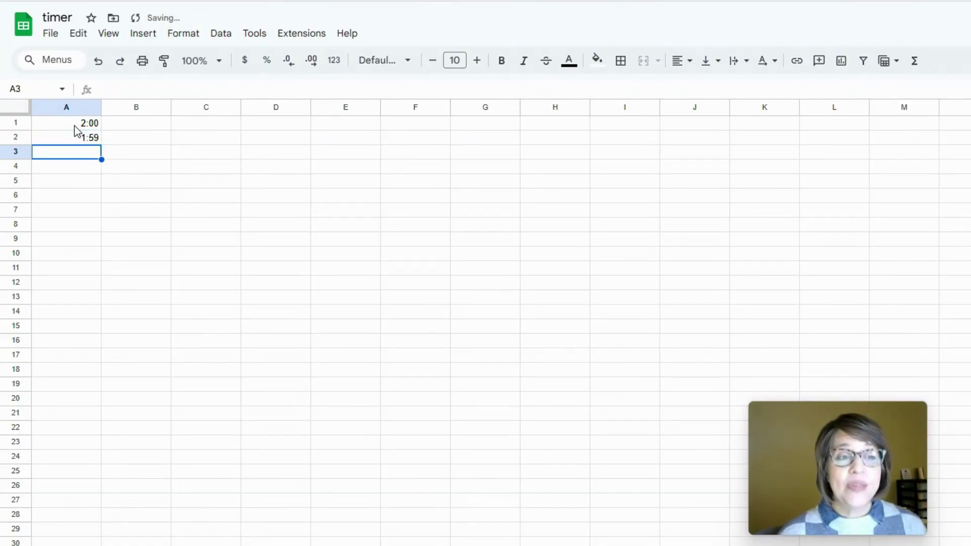
key("Up")
key("Up")
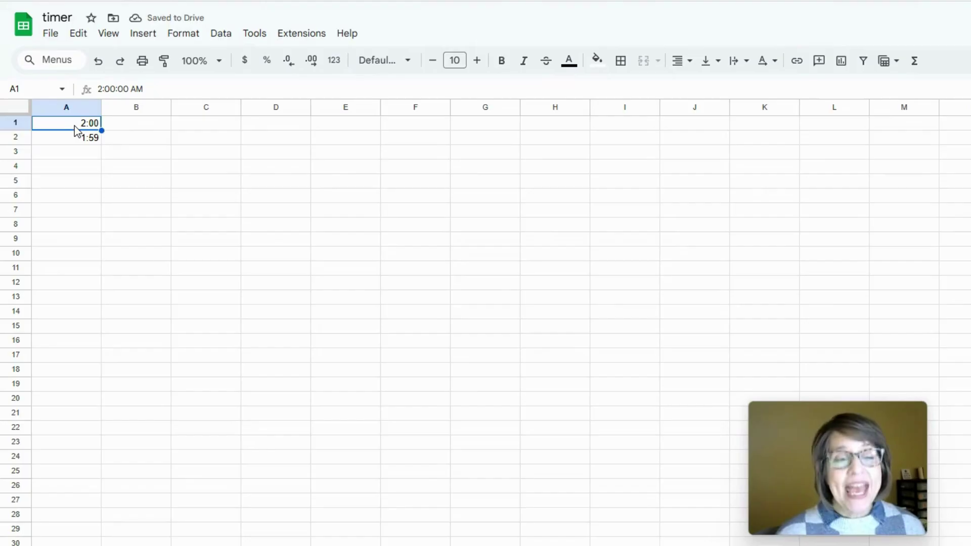
Select the 2:00 and 1:59 cells and fill the countdown down to row 69
left_click(75, 139, "shift")
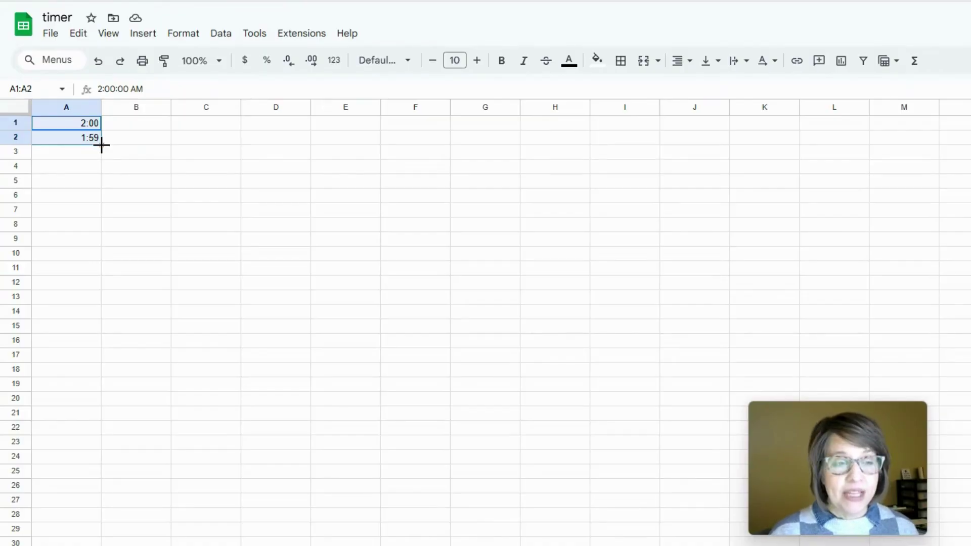
left_click_drag(101, 146, 96, 541)
scroll(95, 428, "down", 5)
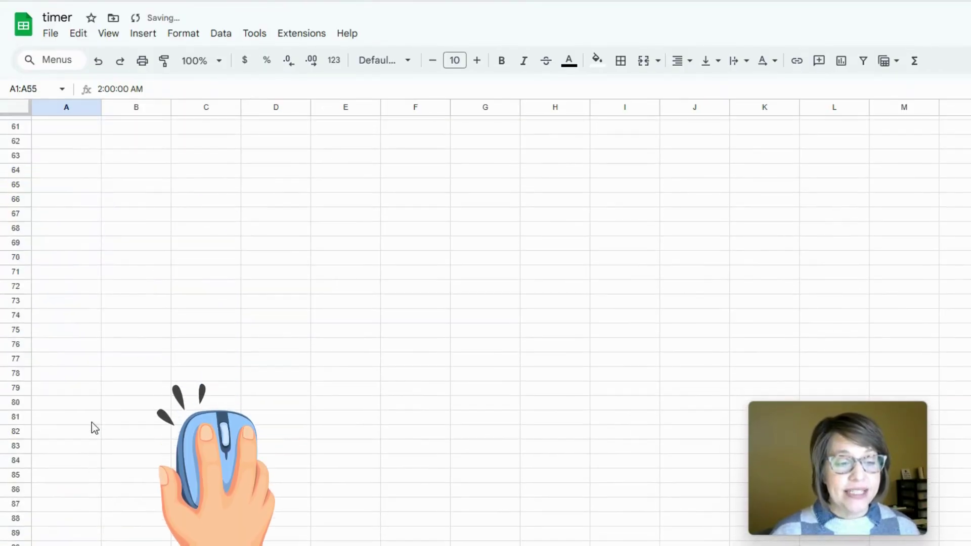
scroll(95, 428, "up", 5)
left_click_drag(101, 324, 97, 523)
Extend the countdown fill through rows 96 and 109 until 0:00 appears in row 121
scroll(91, 455, "down", 4)
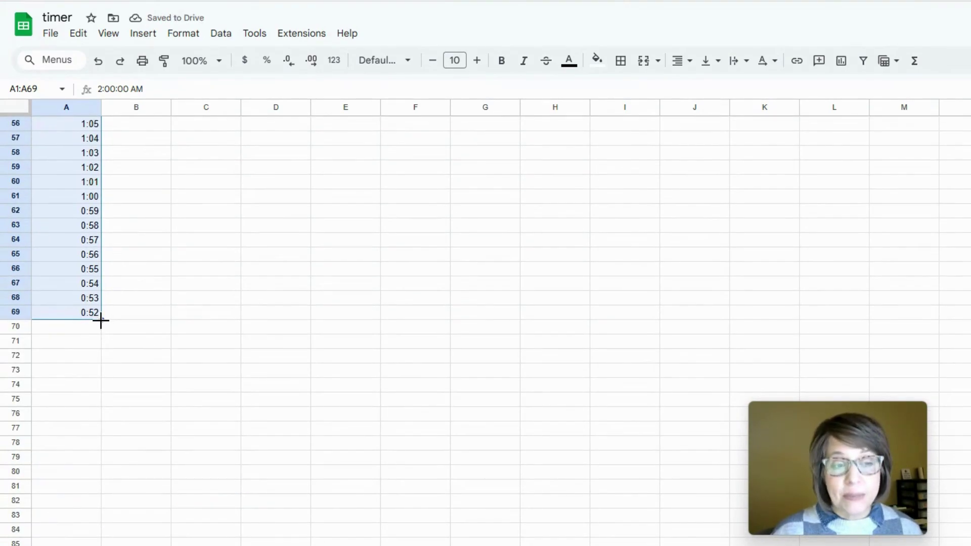
left_click_drag(101, 320, 96, 516)
scroll(99, 457, "down", 4)
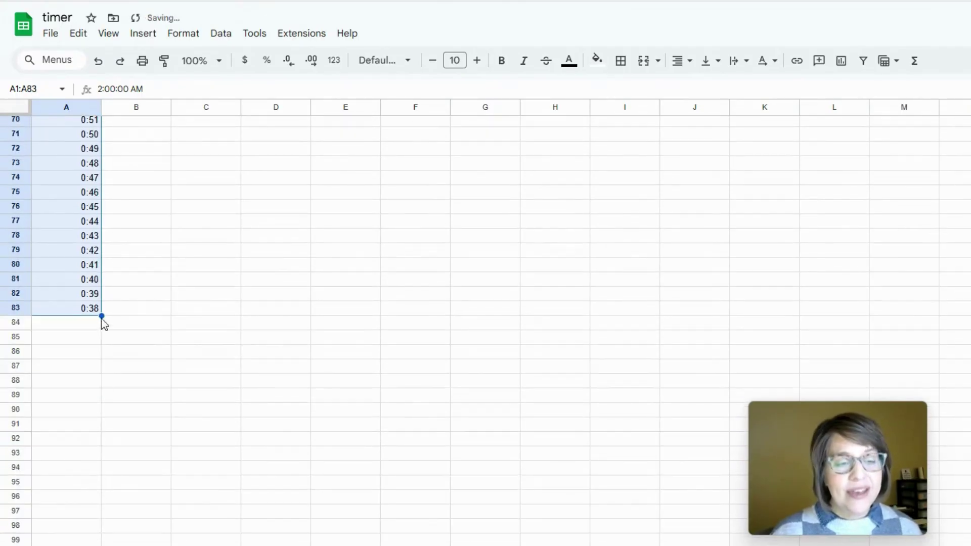
left_click_drag(101, 319, 96, 497)
scroll(99, 498, "down", 3)
scroll(96, 493, "down", 2)
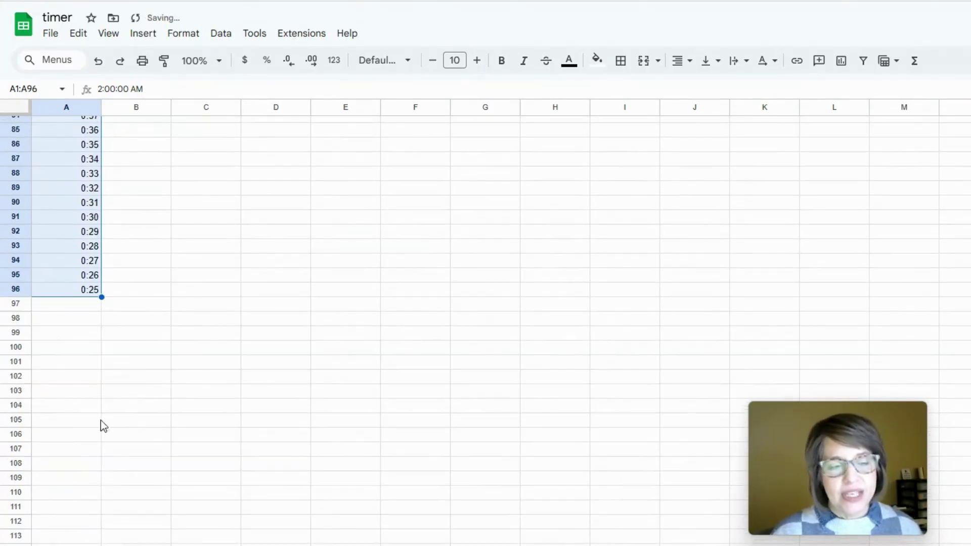
left_click_drag(101, 297, 100, 486)
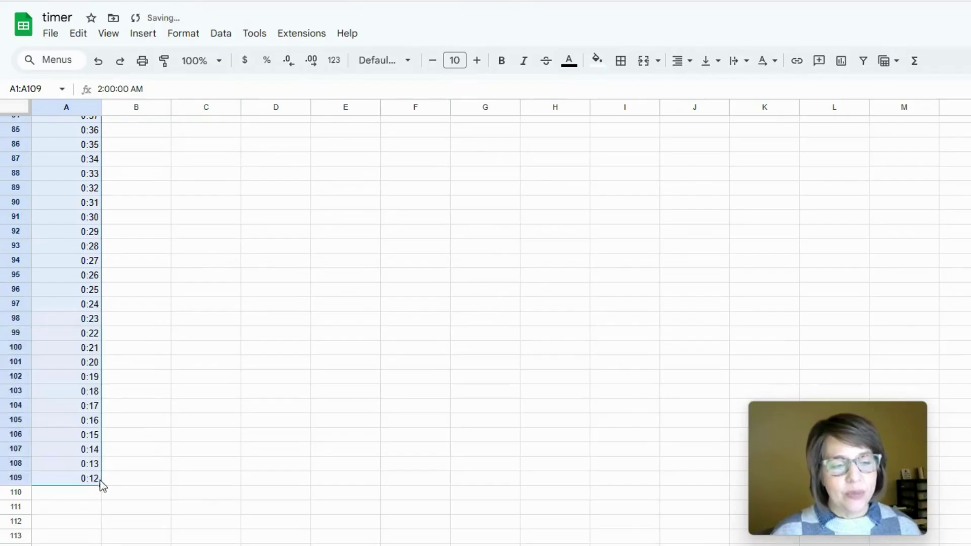
scroll(101, 483, "down", 3)
left_click_drag(101, 348, 88, 516)
scroll(212, 470, "up", 20)
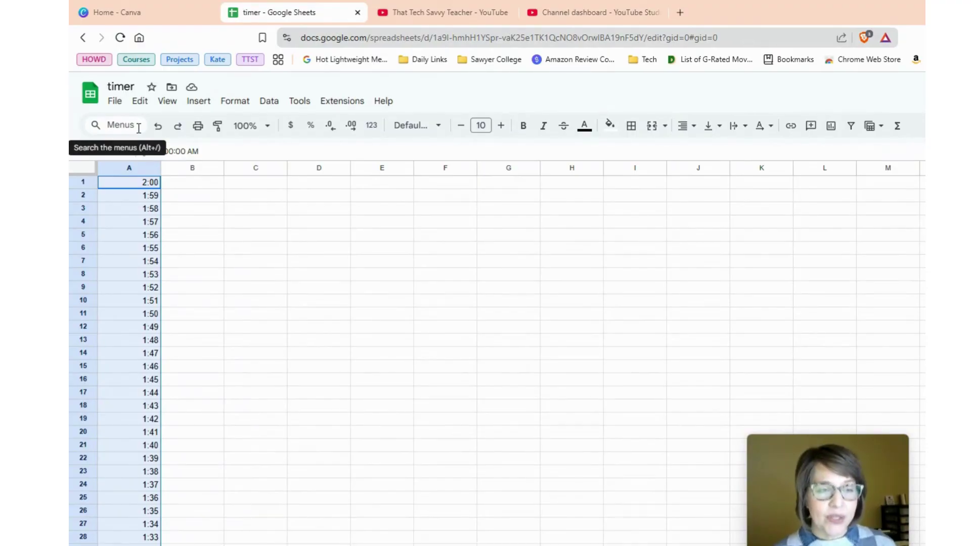
Download the sheet as Comma Separated Values, saving timer - Sheet1.csv to Downloads
left_click(121, 106)
mouse_move(177, 260)
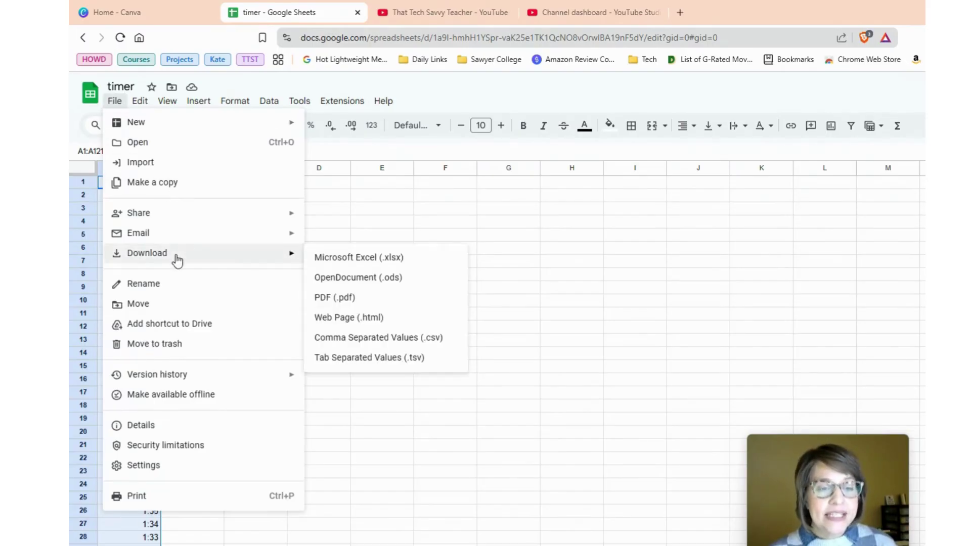
left_click(348, 346)
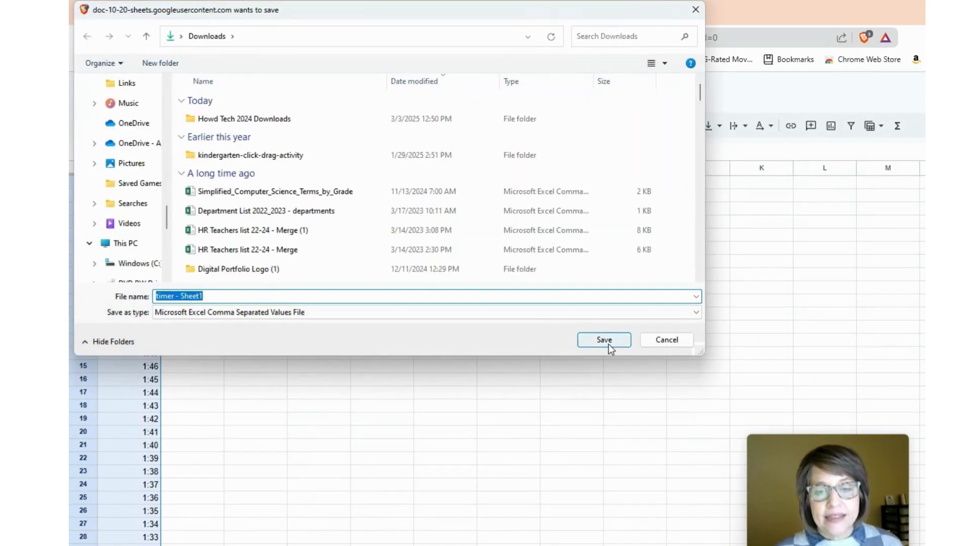
left_click(604, 340)
left_click(192, 250)
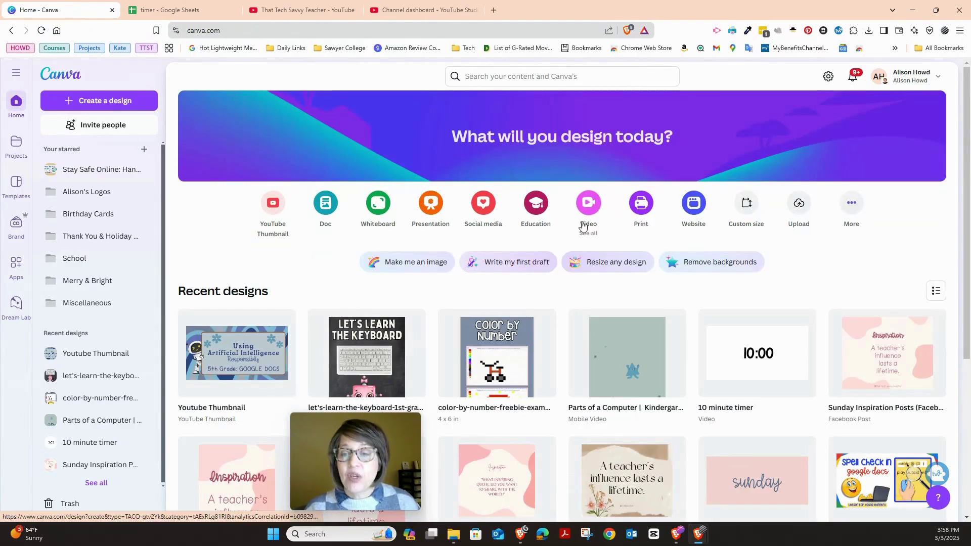
Create a new blank Video (Landscape) design from the Canva home page
left_click(585, 205)
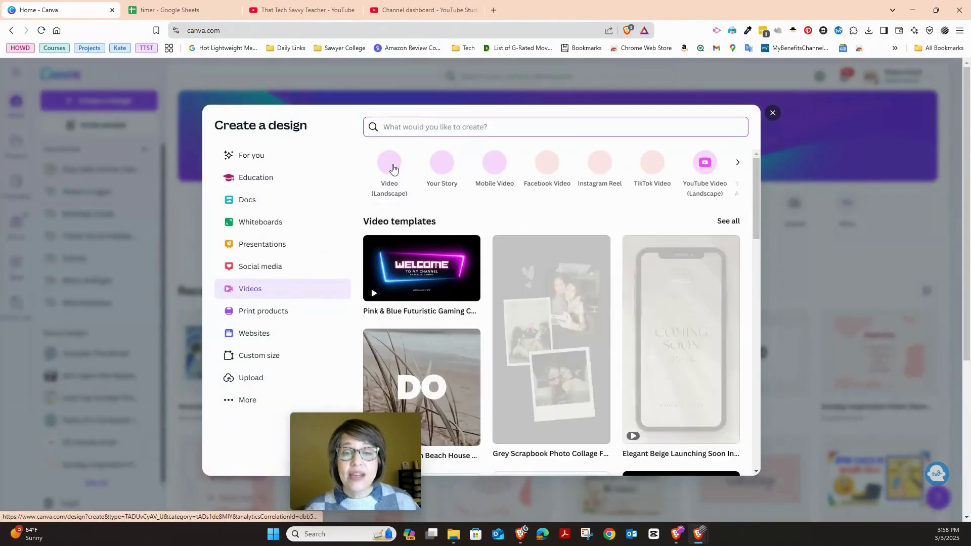
left_click(394, 163)
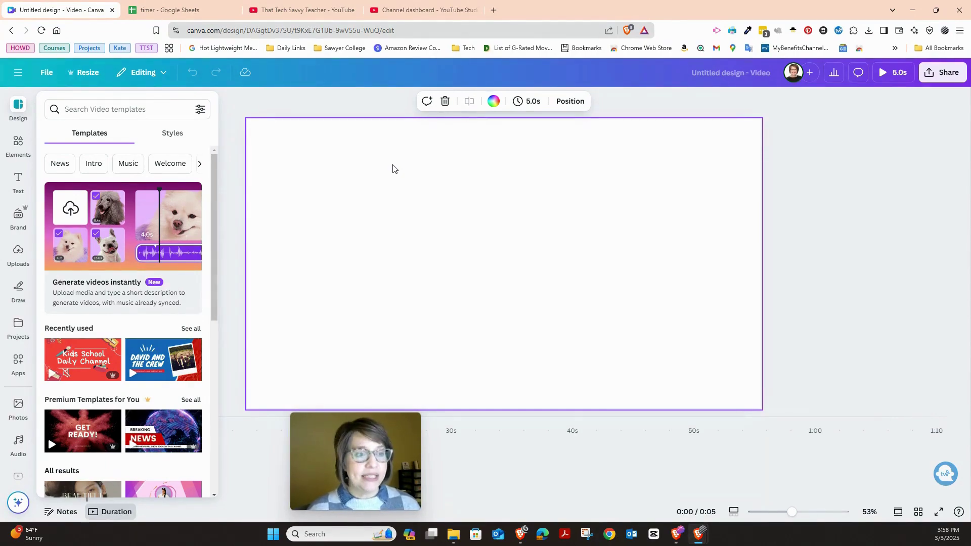
Add a Title text box, enlarge it to font size 410, and centre it on the page
left_click(19, 181)
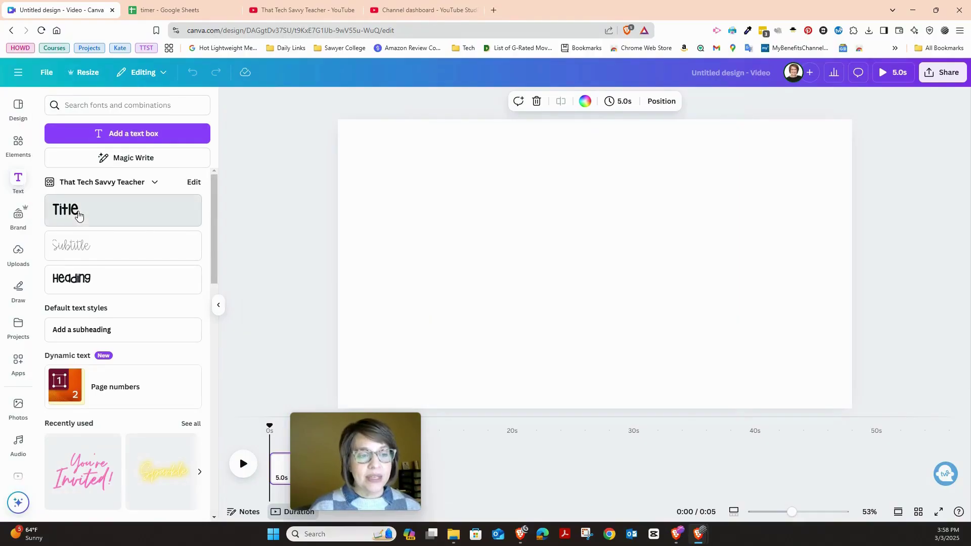
left_click(78, 209)
left_click_drag(582, 252, 391, 124)
left_click_drag(628, 281, 667, 310)
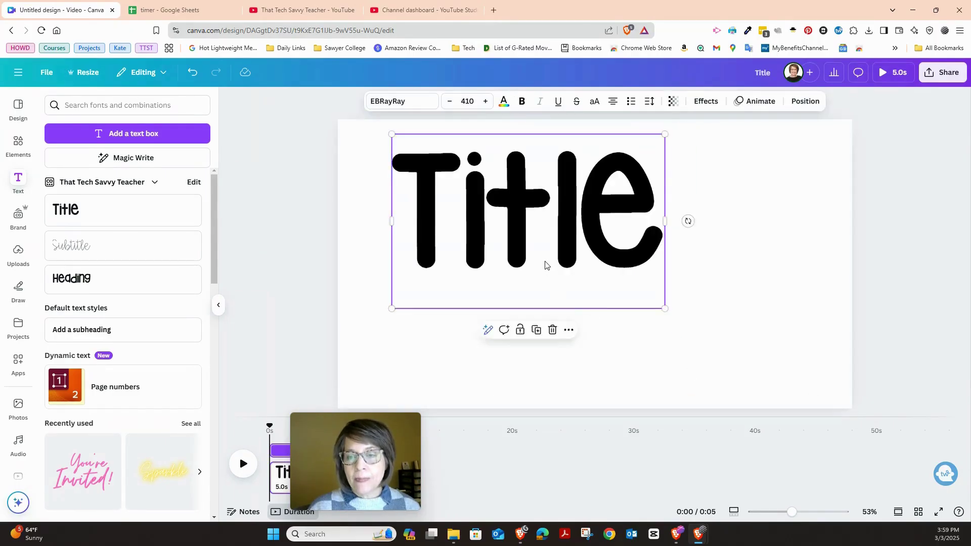
left_click_drag(546, 262, 613, 304)
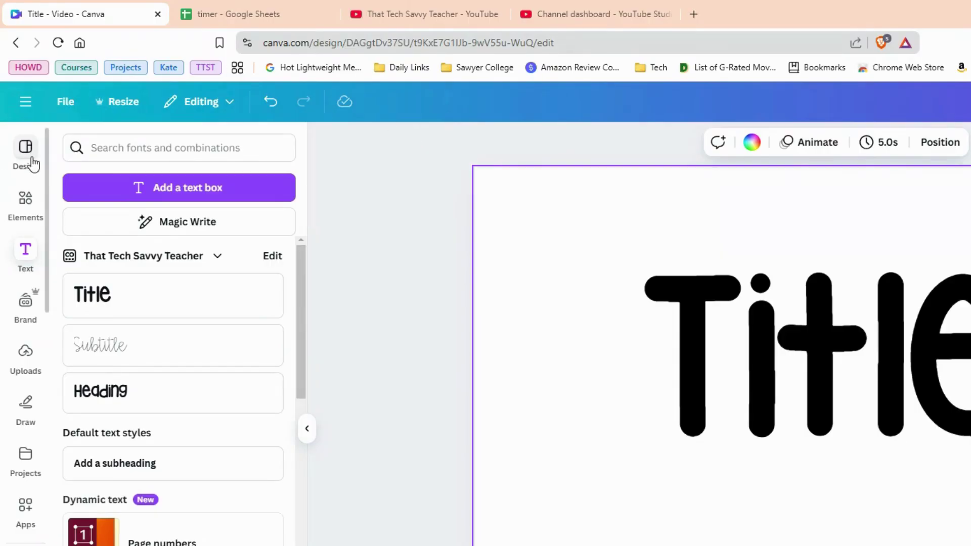
Find the Bulk create app by searching Canva's apps for 'bulk create'
scroll(32, 165, "down", 4)
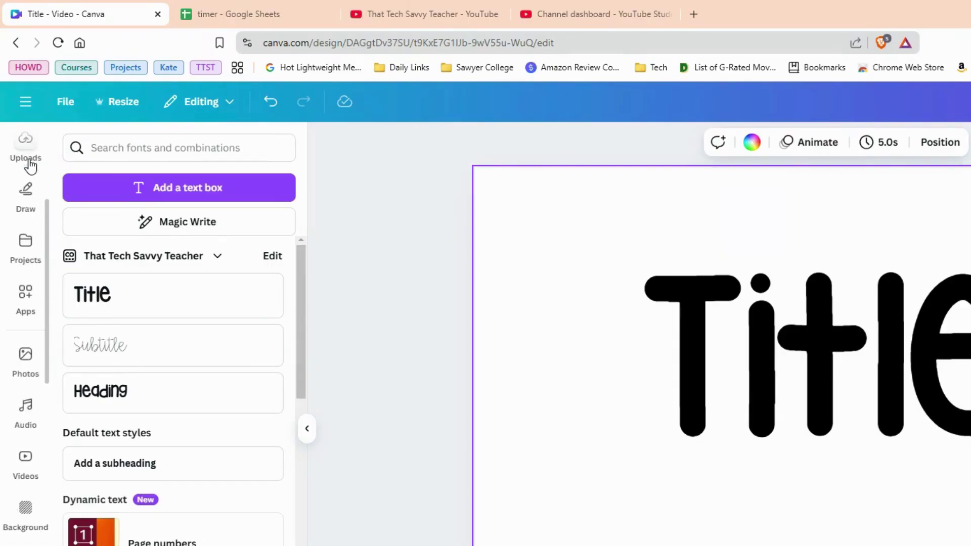
scroll(28, 165, "down", 3)
scroll(29, 165, "up", 2)
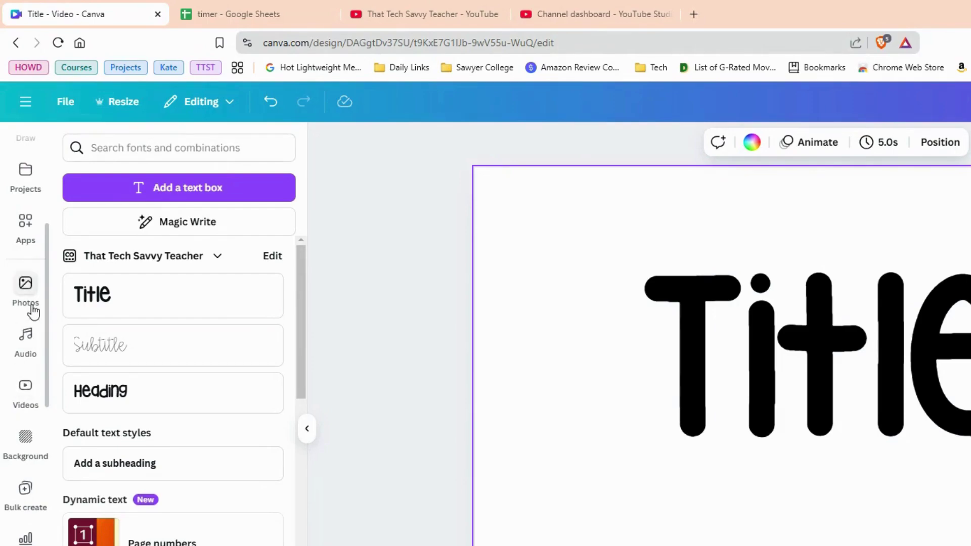
left_click(25, 232)
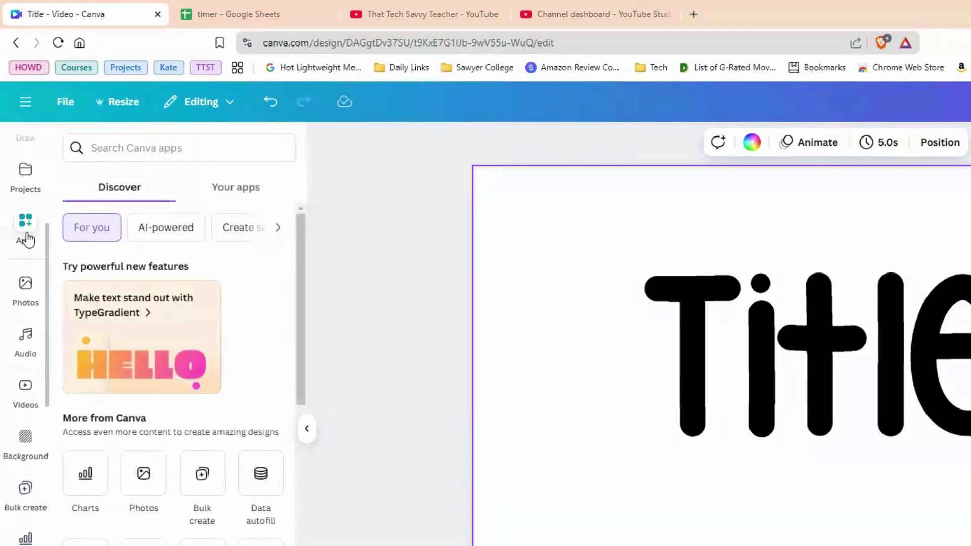
left_click(119, 149)
type("bul")
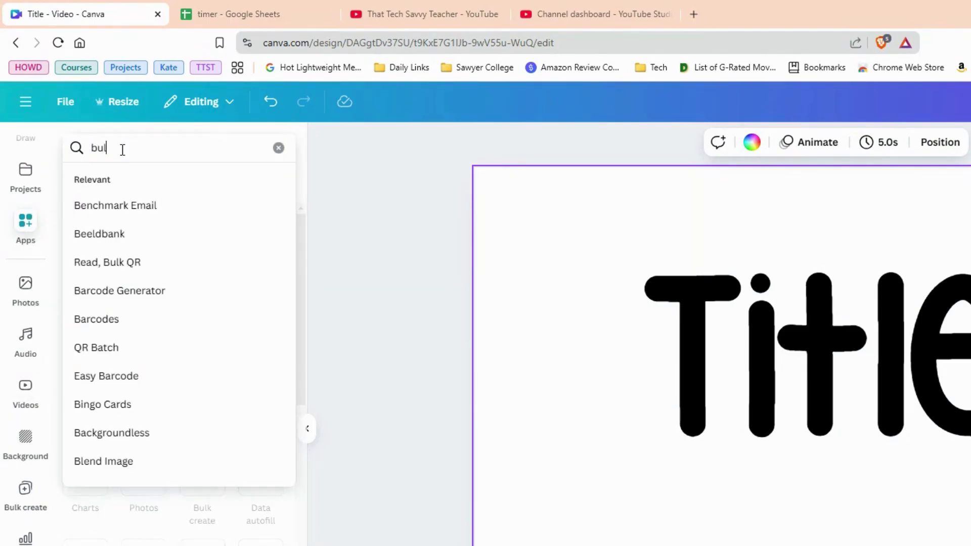
type("k create")
key("Return")
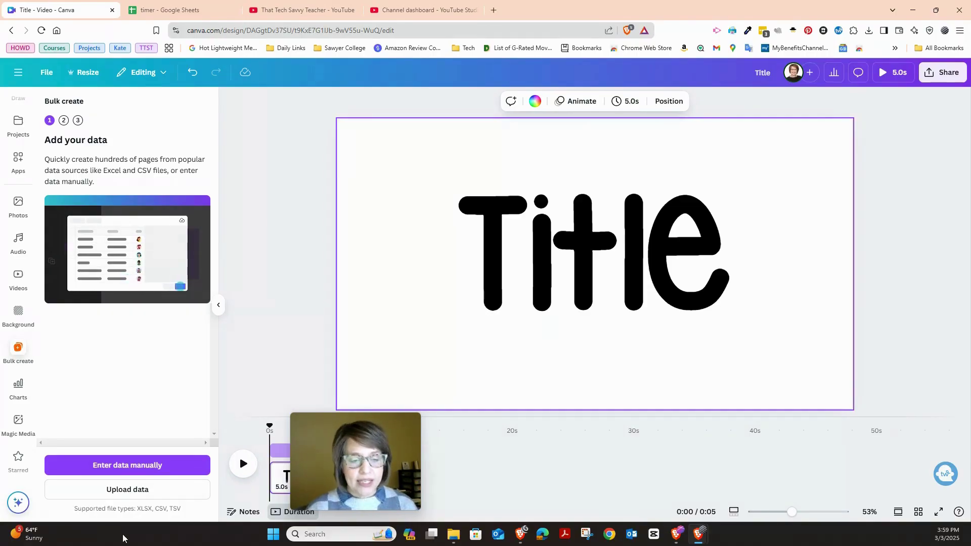
Upload the timer CSV from Downloads as the Bulk create data source
left_click(145, 491)
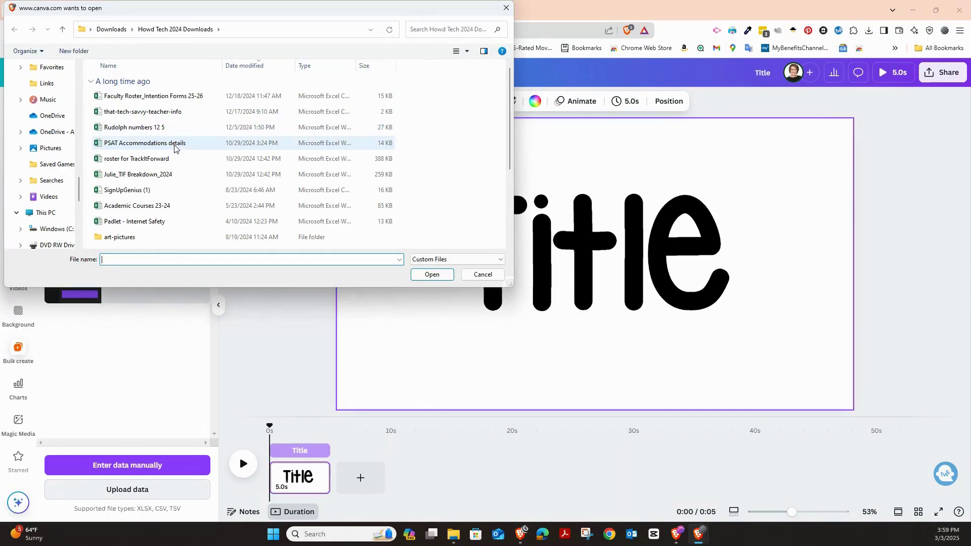
left_click(433, 30)
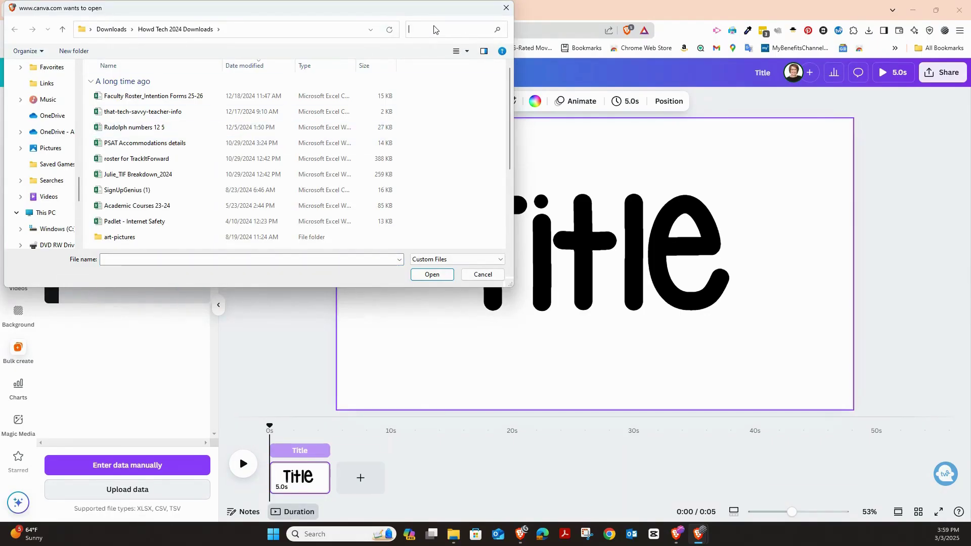
type("timer")
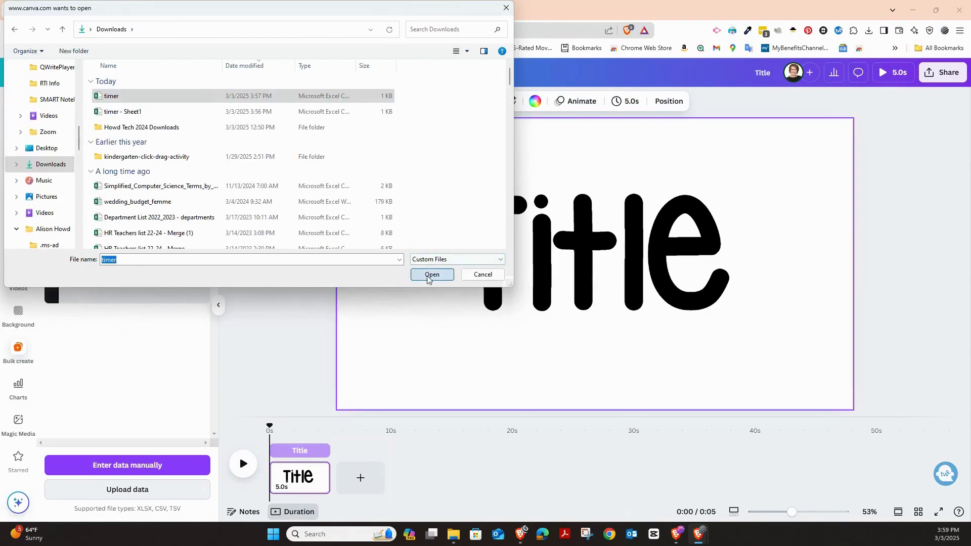
left_click(432, 274)
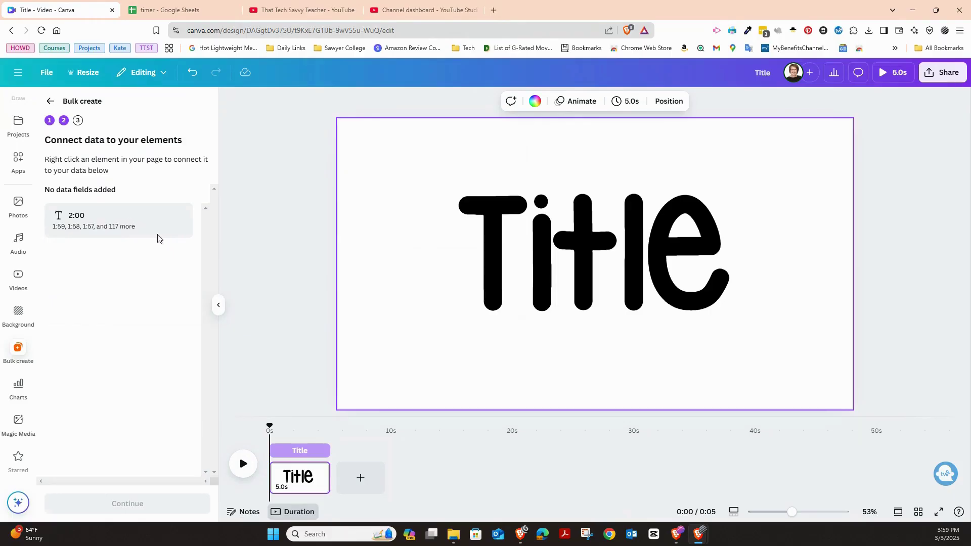
Link the Title text box on the page to the 2:00 data field
right_click(116, 223)
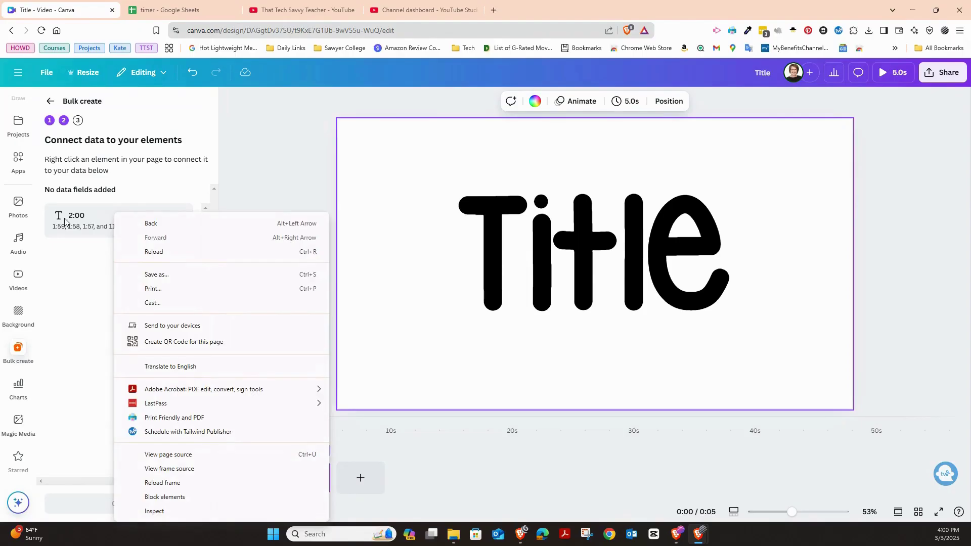
left_click(67, 221)
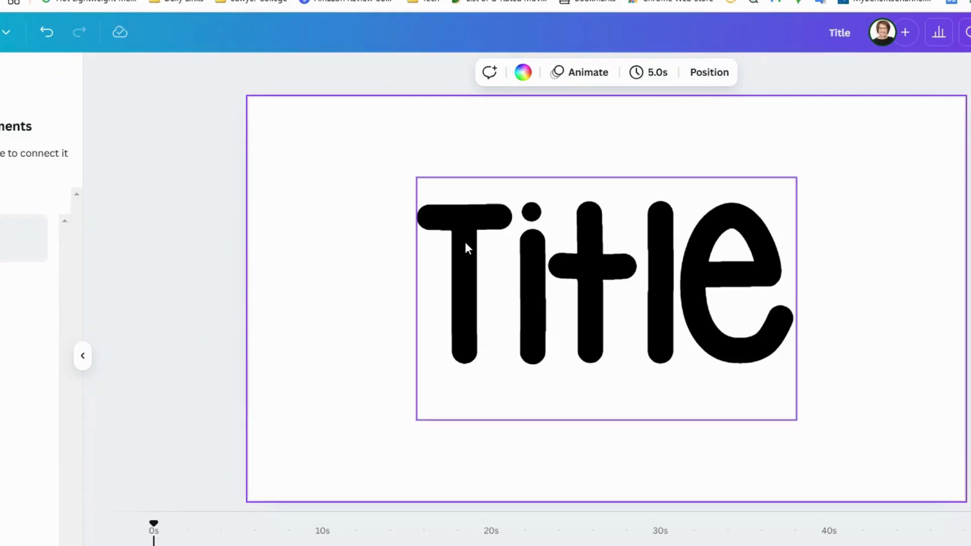
left_click(520, 247)
right_click(518, 243)
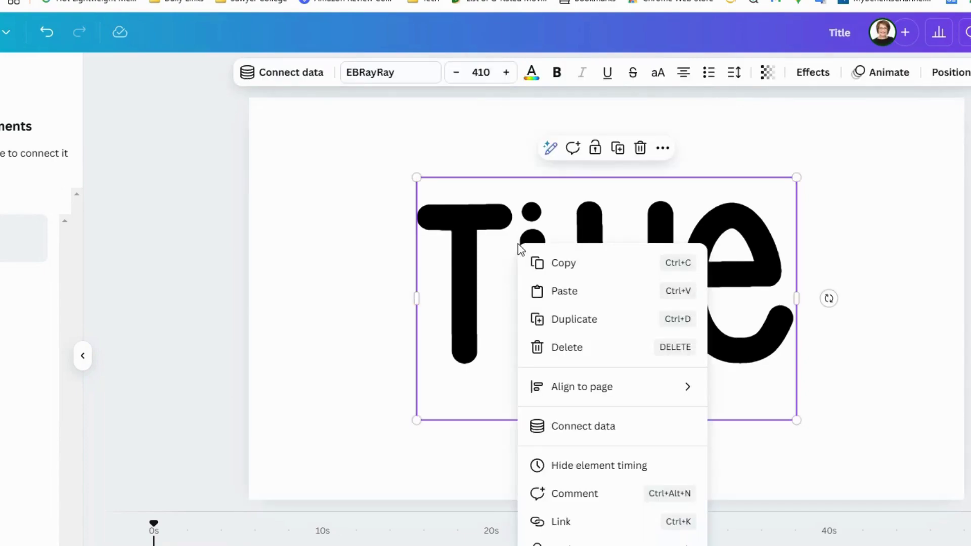
left_click(583, 427)
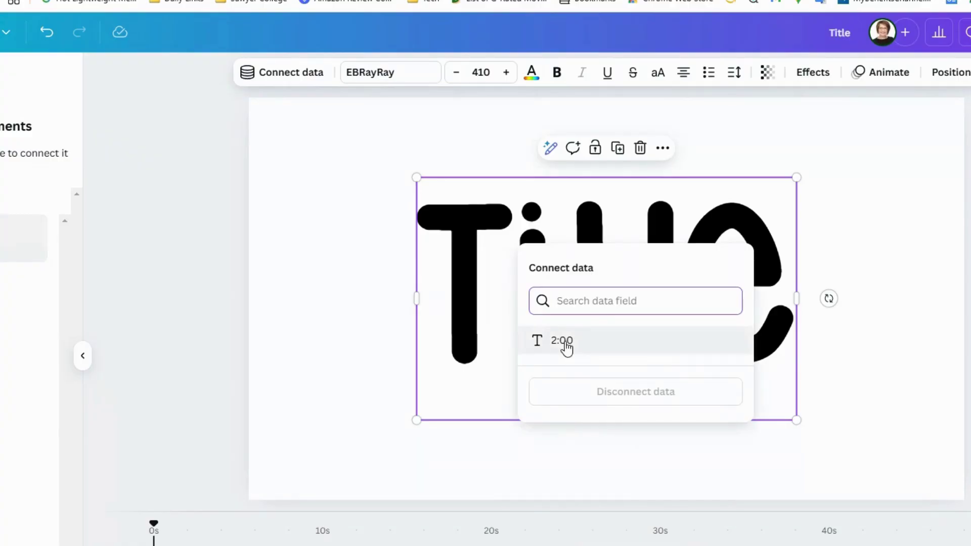
left_click(565, 343)
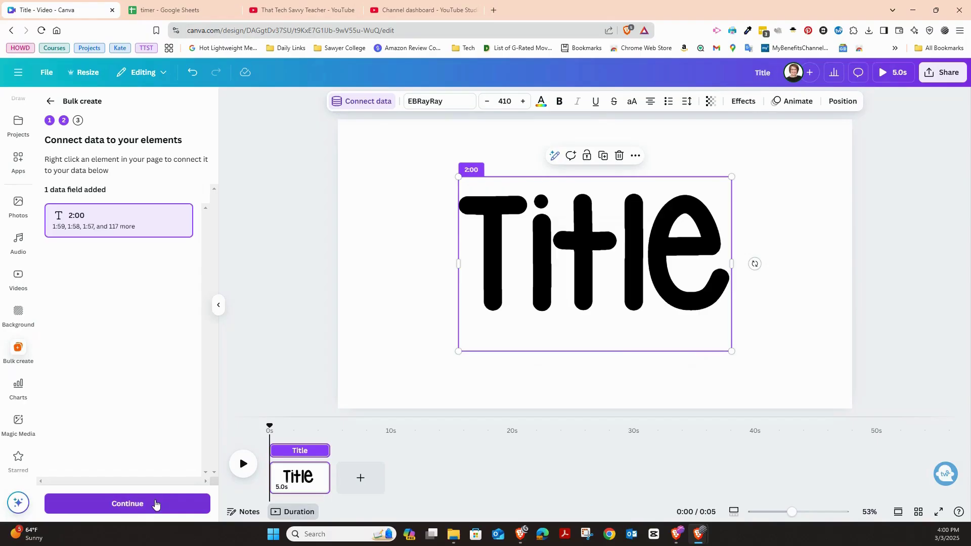
Generate the 120 countdown designs from the uploaded data
left_click(155, 506)
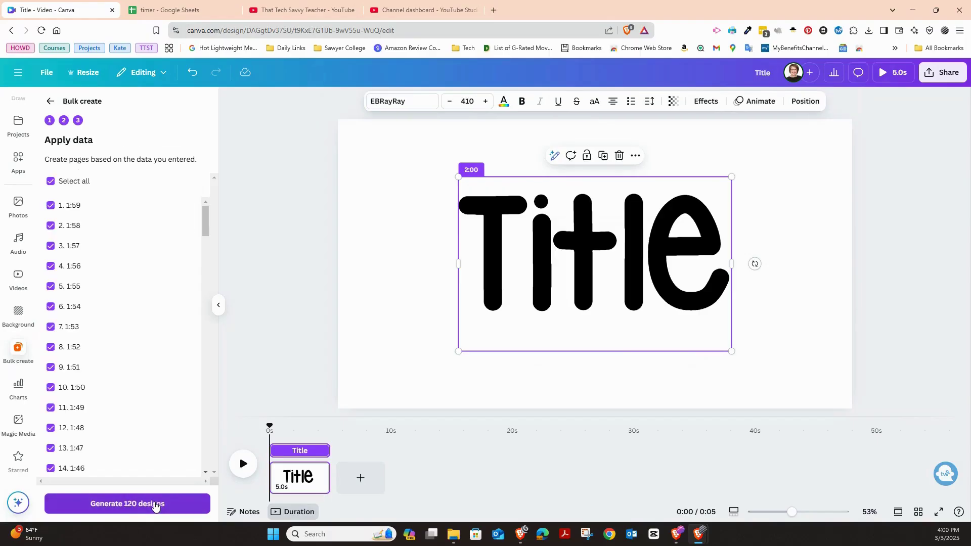
scroll(167, 364, "down", 7)
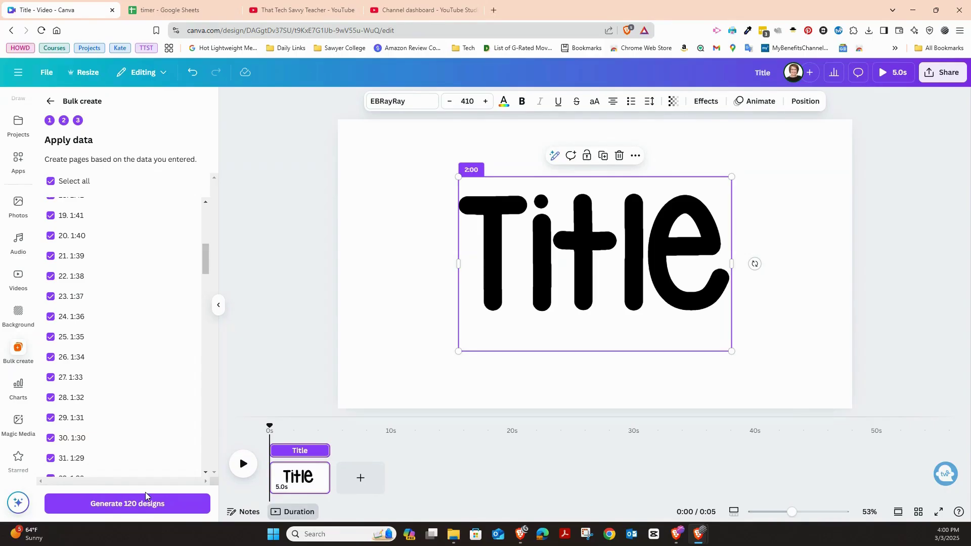
left_click(139, 503)
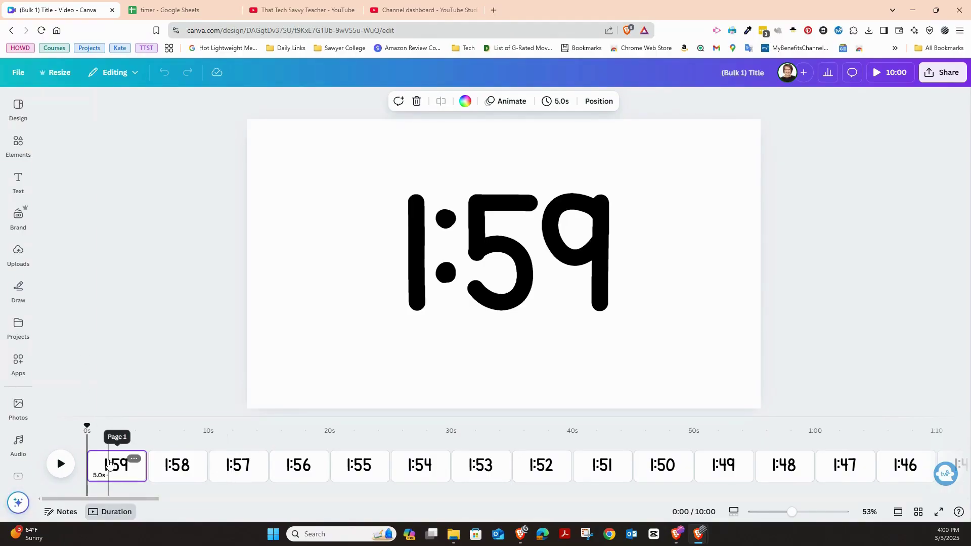
Duplicate the first 1:59 page and begin editing the first page's text
right_click(109, 463)
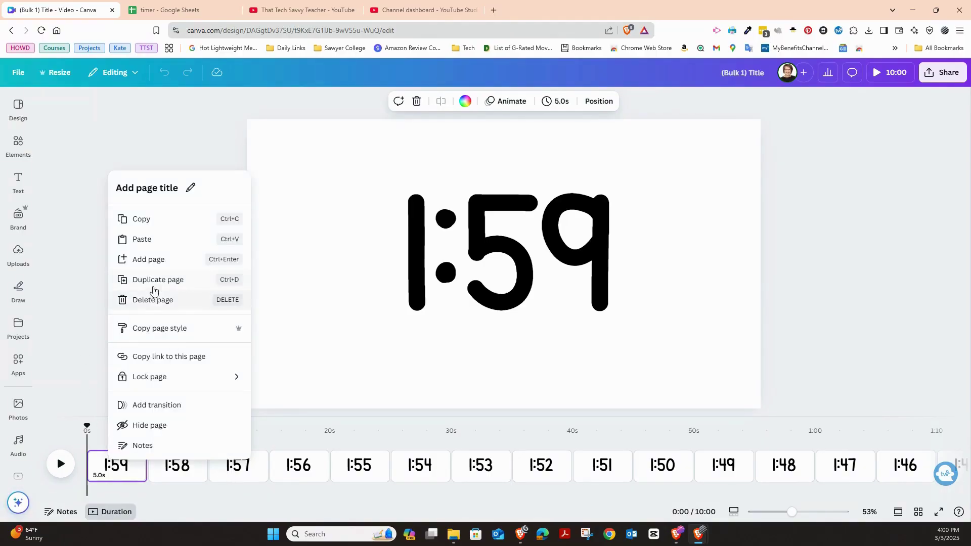
left_click(154, 280)
left_click(112, 464)
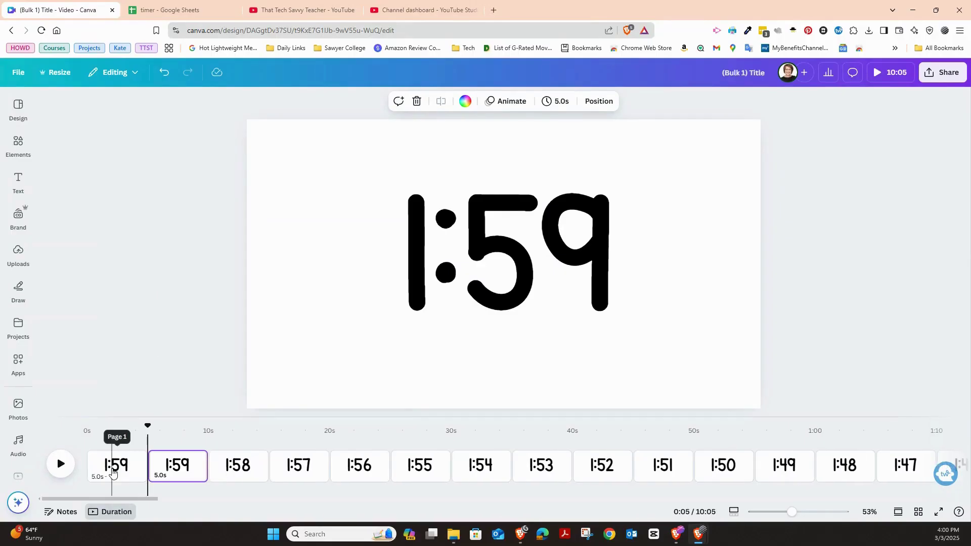
left_click(479, 252)
left_click(479, 251)
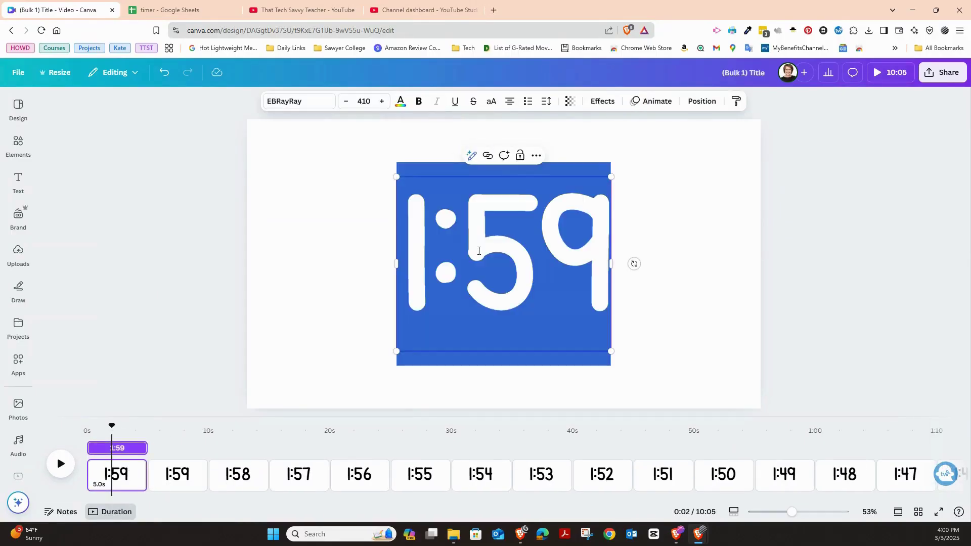
Retype page one as 2:00, set every page to 1 second, and play full screen
type("2:00")
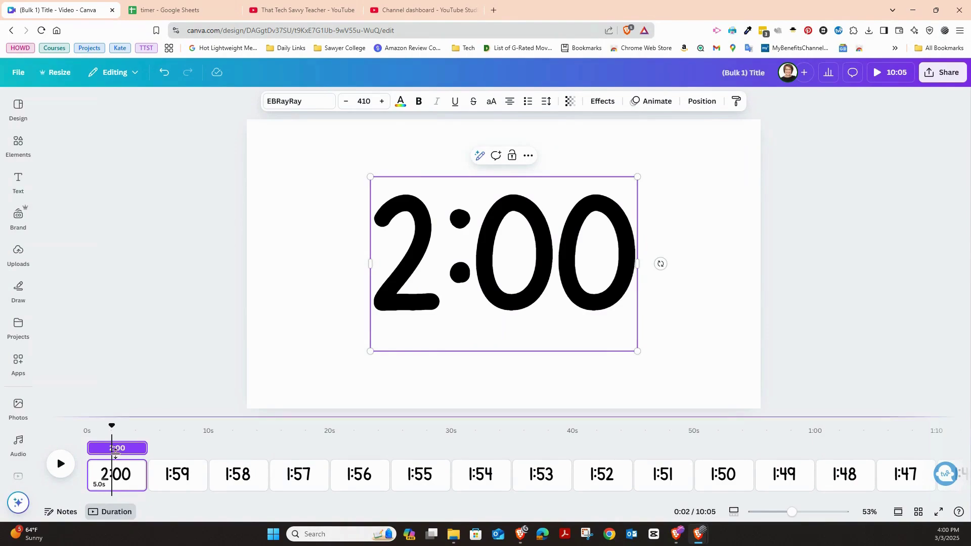
left_click(121, 483)
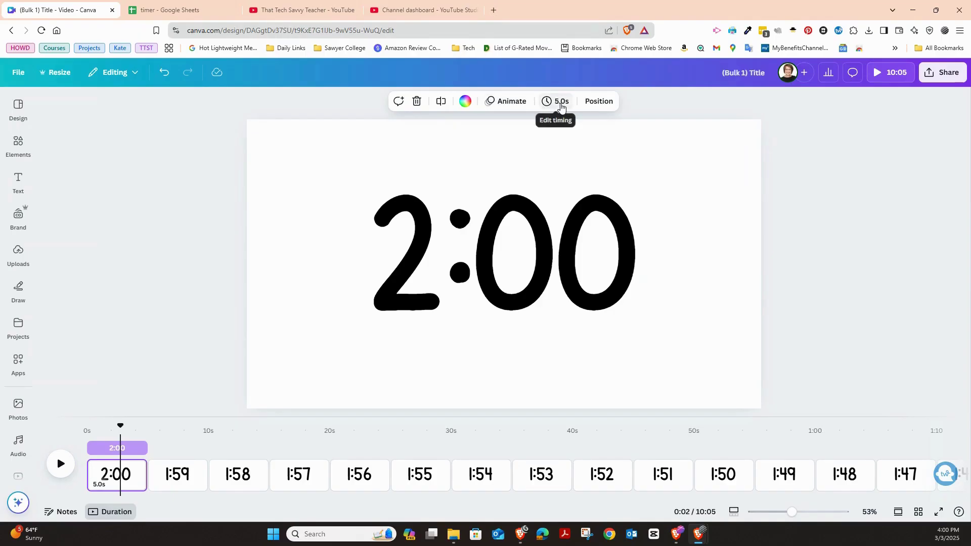
left_click(561, 101)
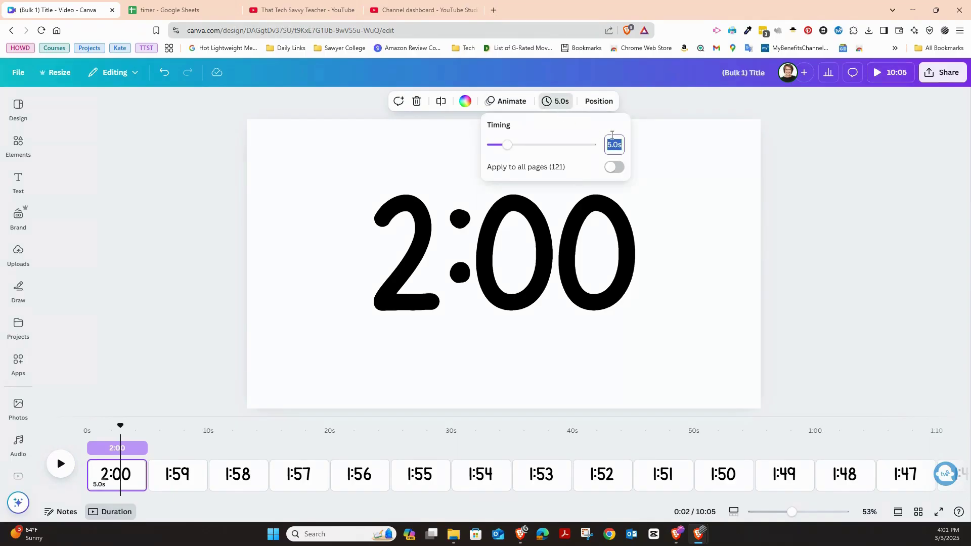
type("1")
left_click(614, 167)
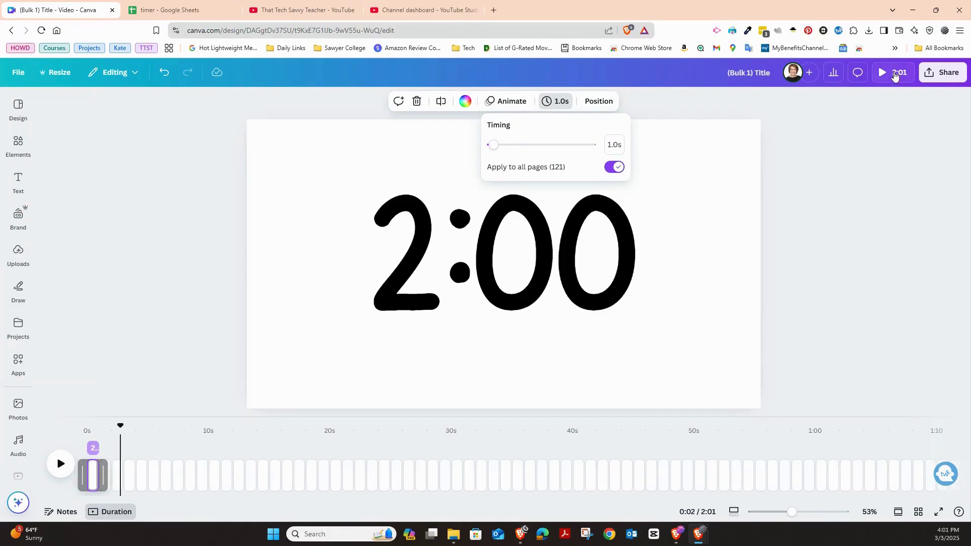
left_click(894, 76)
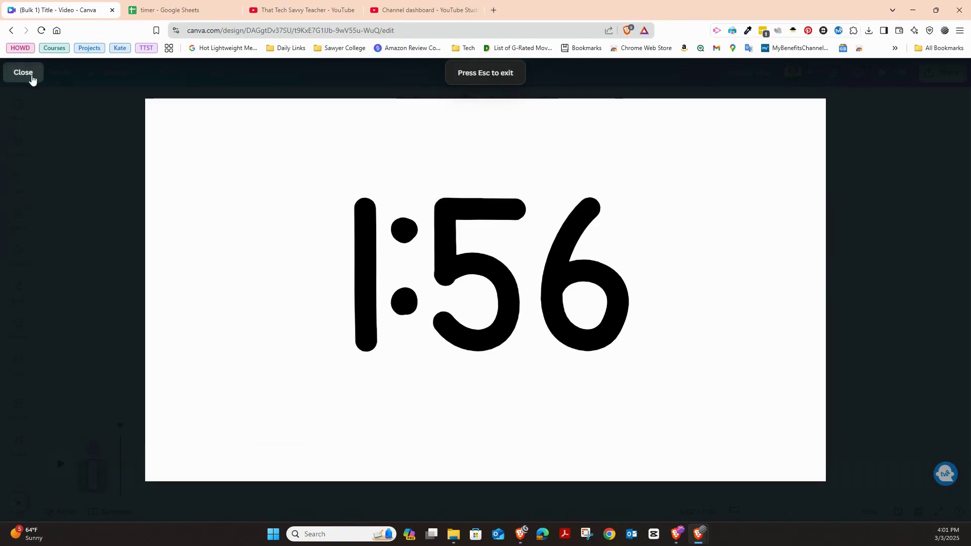
Exit the full-screen countdown preview back to the editor
left_click(31, 77)
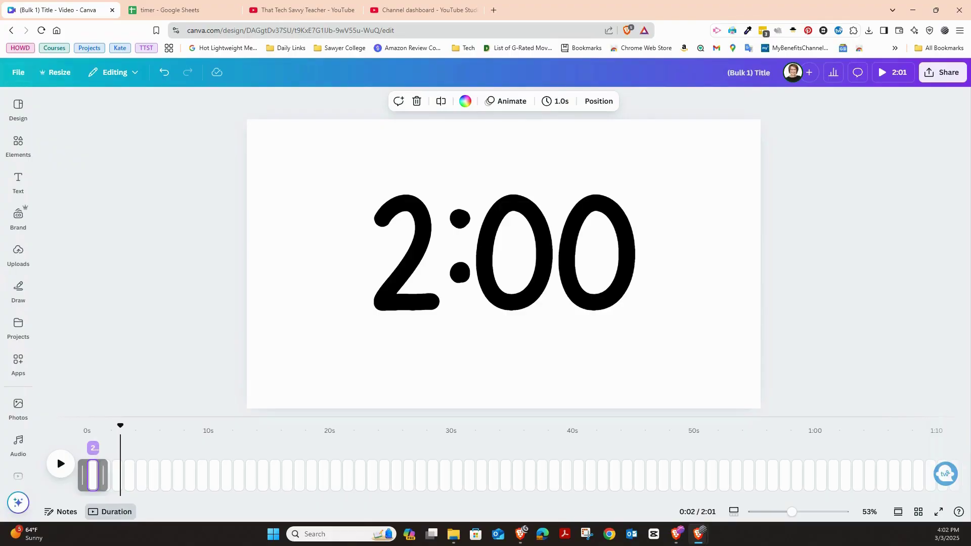
In YouTube Studio, bring up the Audio library's Music list of royalty-free tracks
left_click(296, 11)
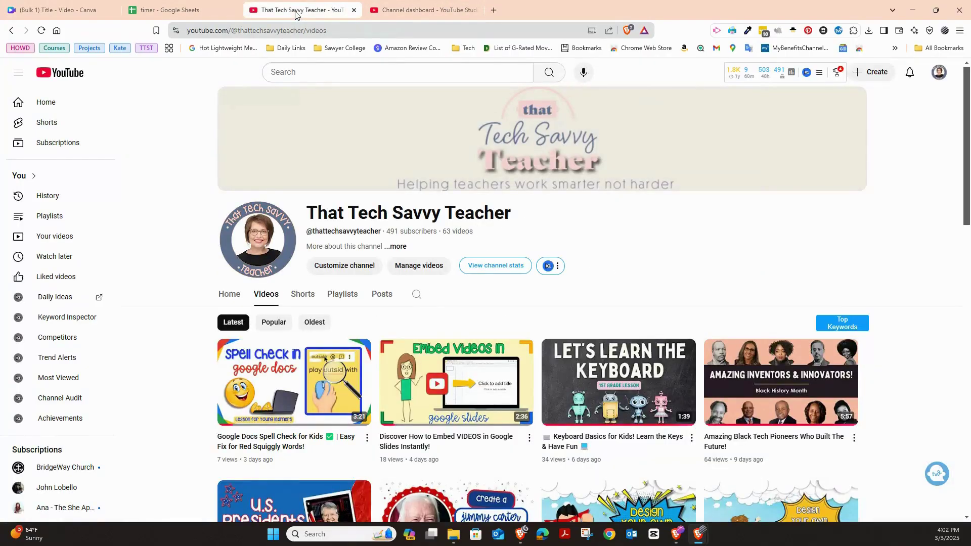
scroll(123, 141, "down", 3)
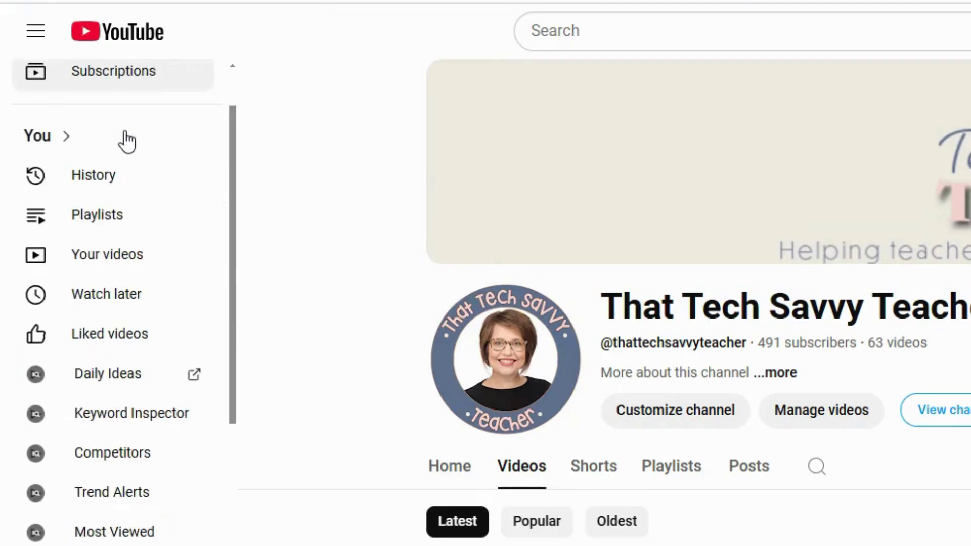
scroll(126, 141, "up", 2)
scroll(124, 141, "down", 15)
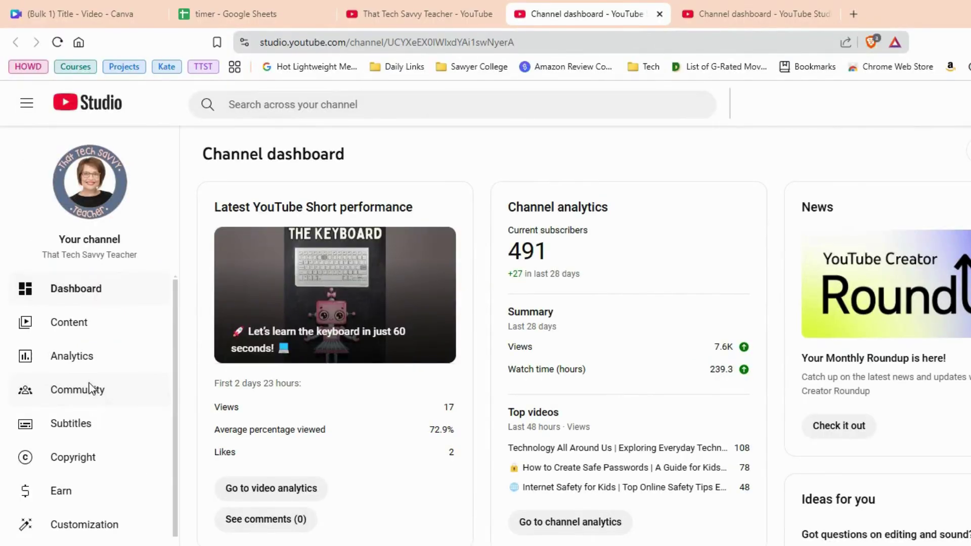
scroll(90, 397, "down", 3)
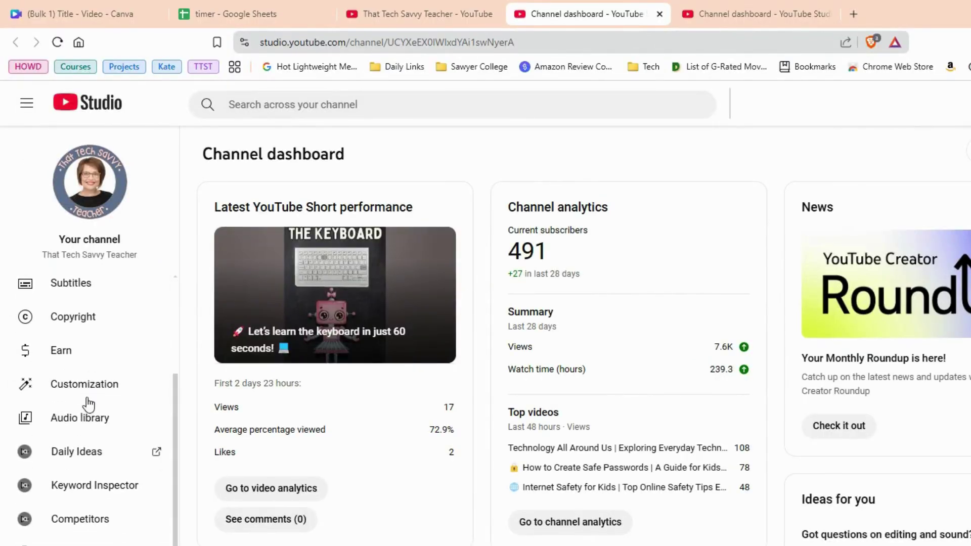
left_click(78, 433)
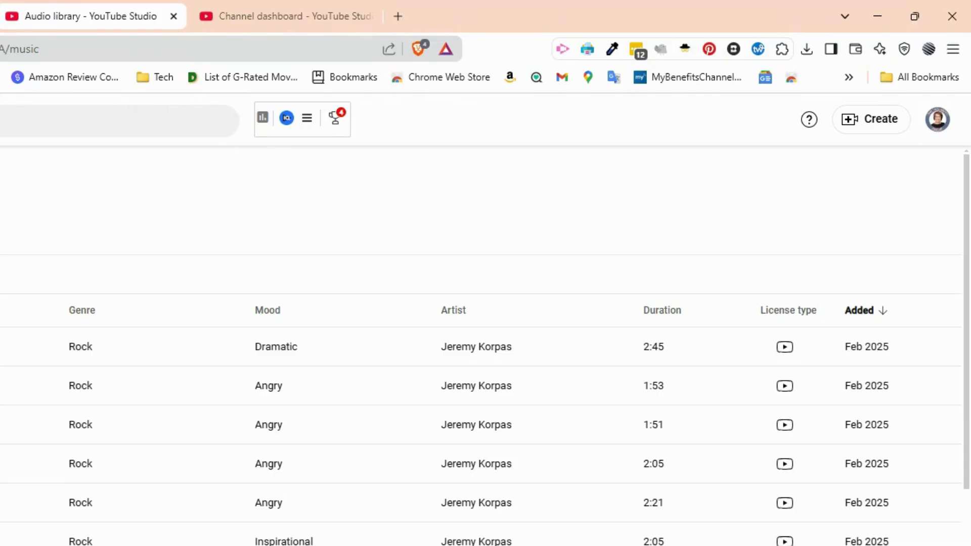
mouse_move(787, 355)
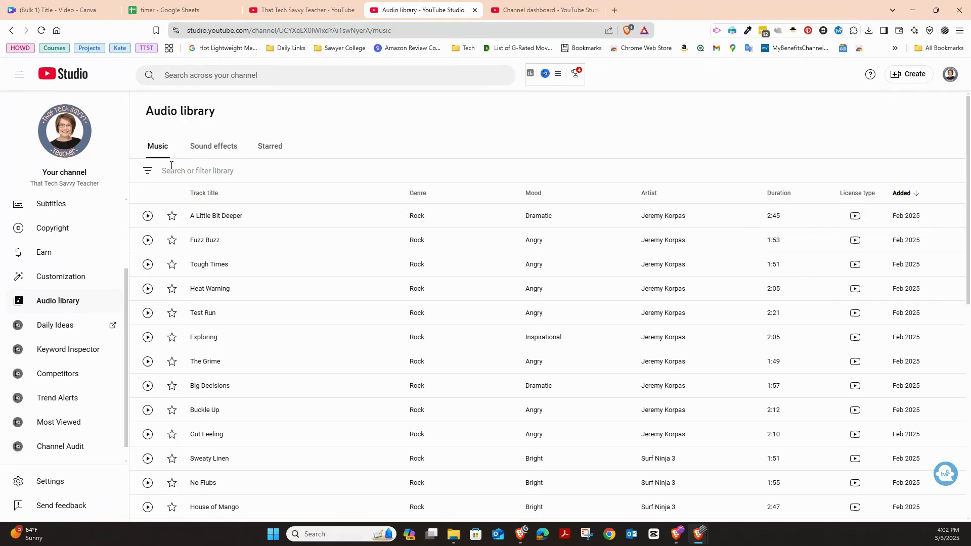
Filter the music tracks by Calm mood and sort them by duration, longest first
left_click(148, 171)
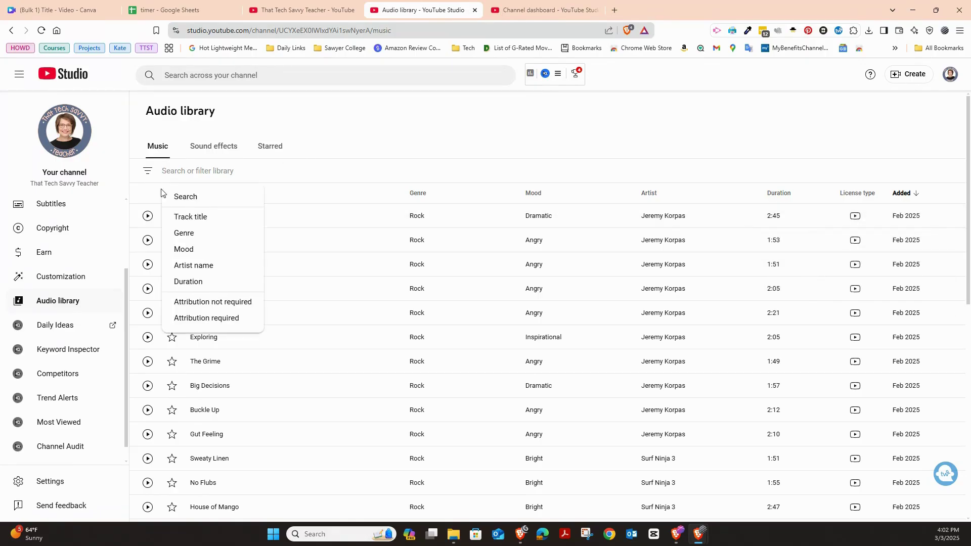
left_click(190, 253)
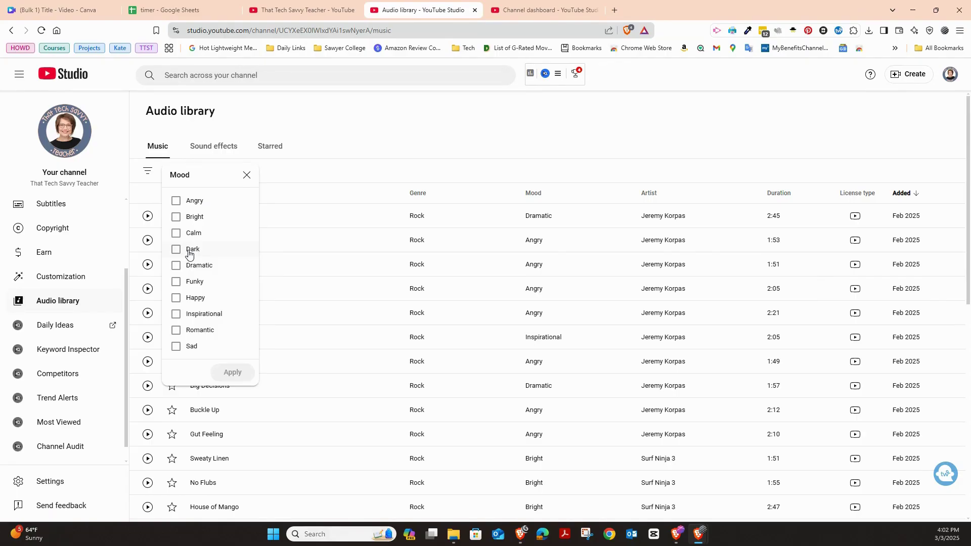
left_click(175, 233)
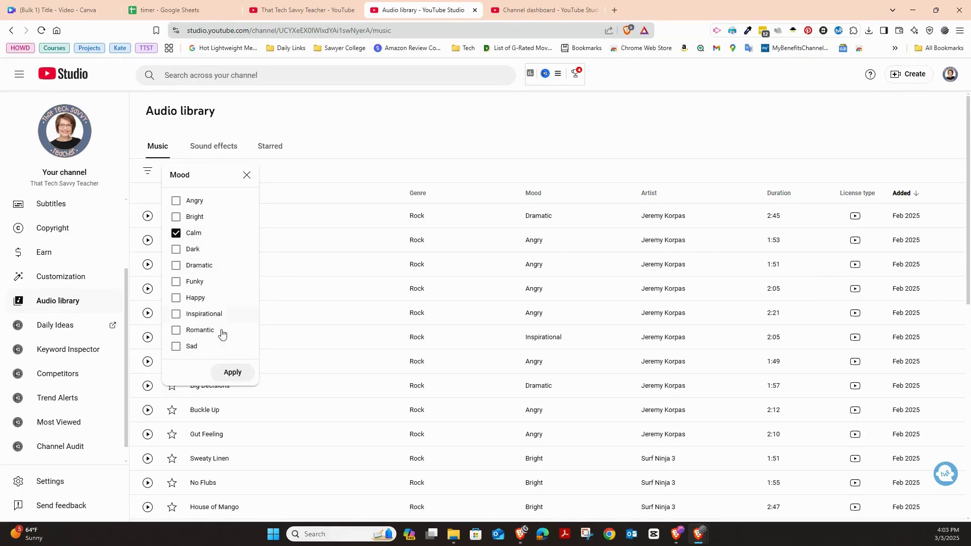
left_click(233, 373)
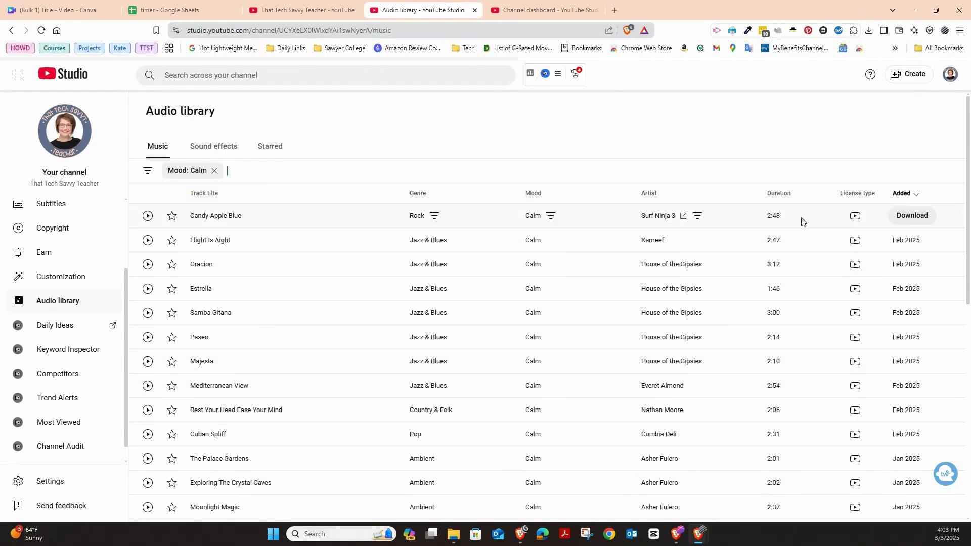
left_click(780, 193)
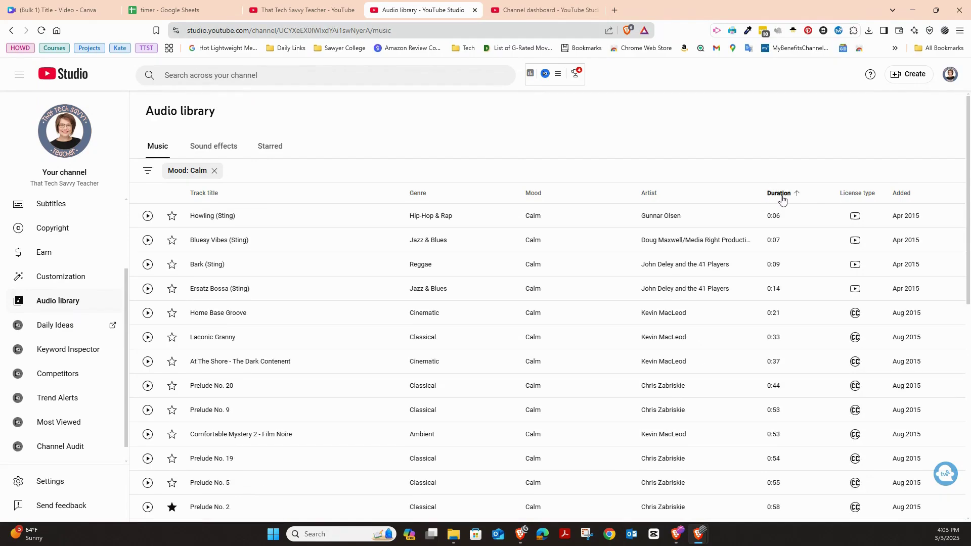
left_click(782, 200)
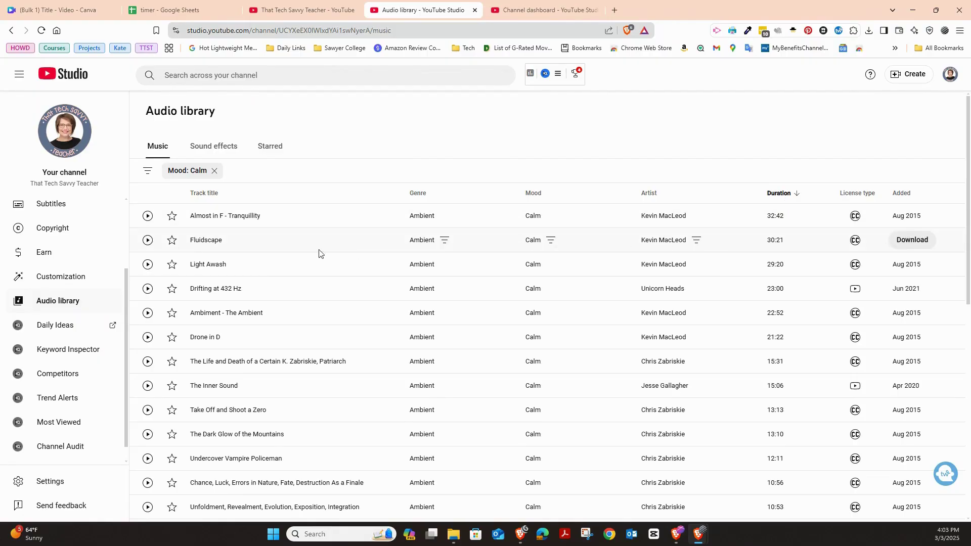
Download the '8th World Wonder' track as an MP3 into the Downloads folder
scroll(765, 261, "down", 5)
scroll(766, 261, "down", 4)
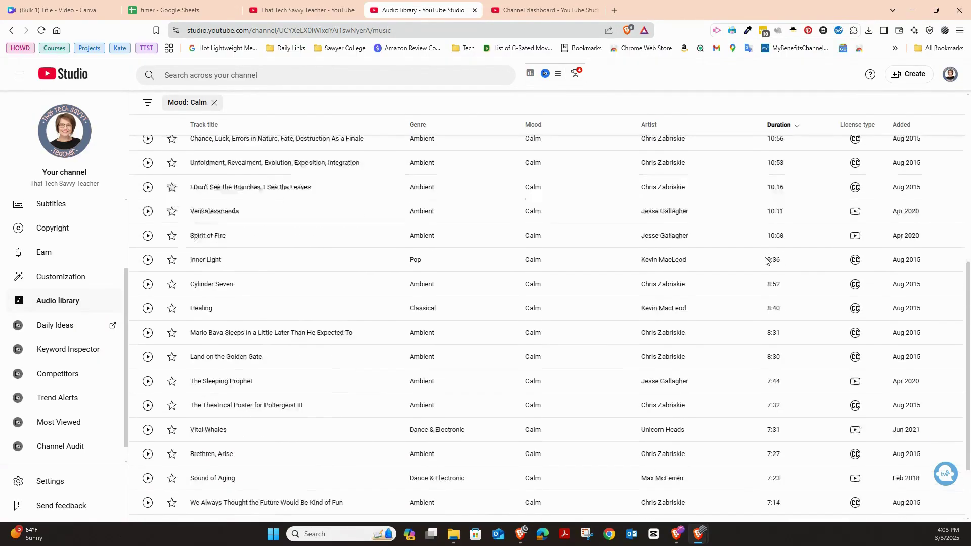
scroll(765, 261, "up", 8)
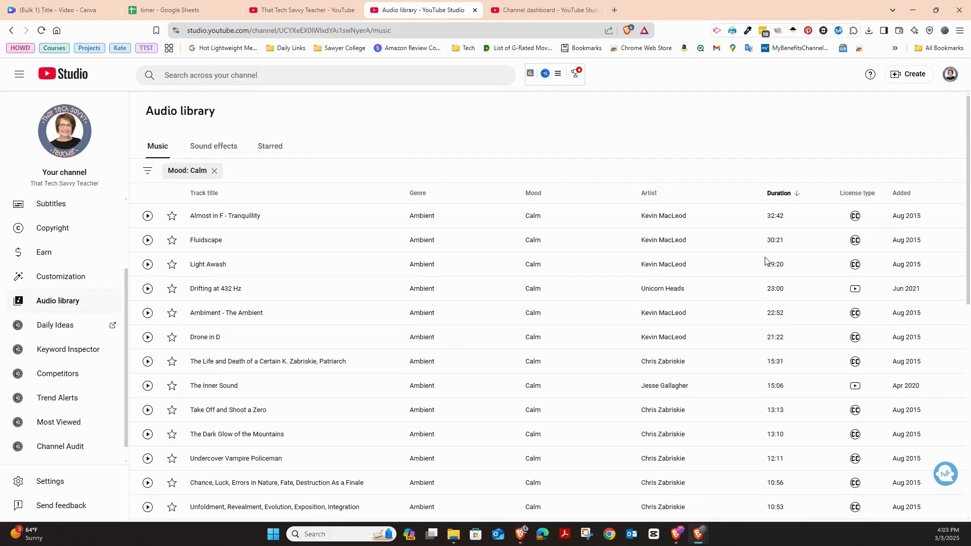
mouse_move(765, 260)
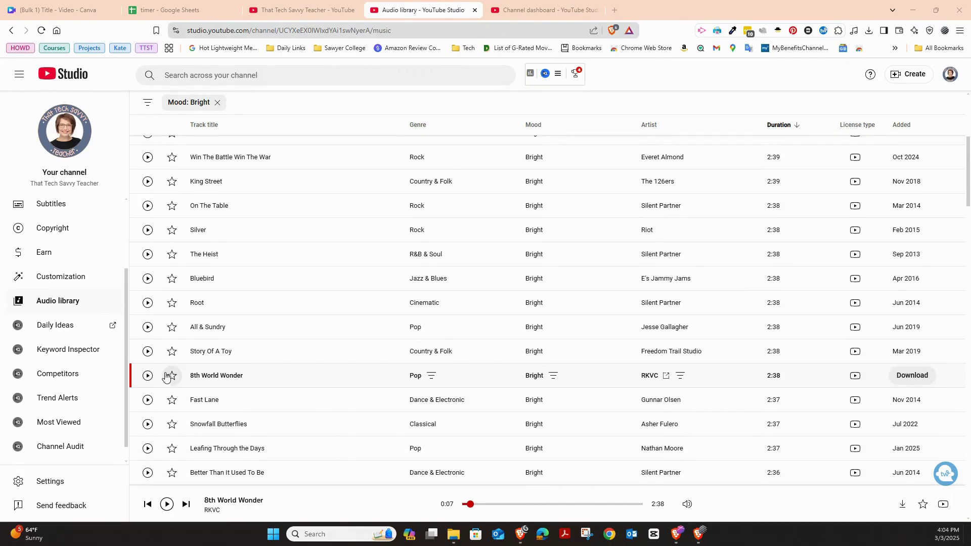
mouse_move(855, 382)
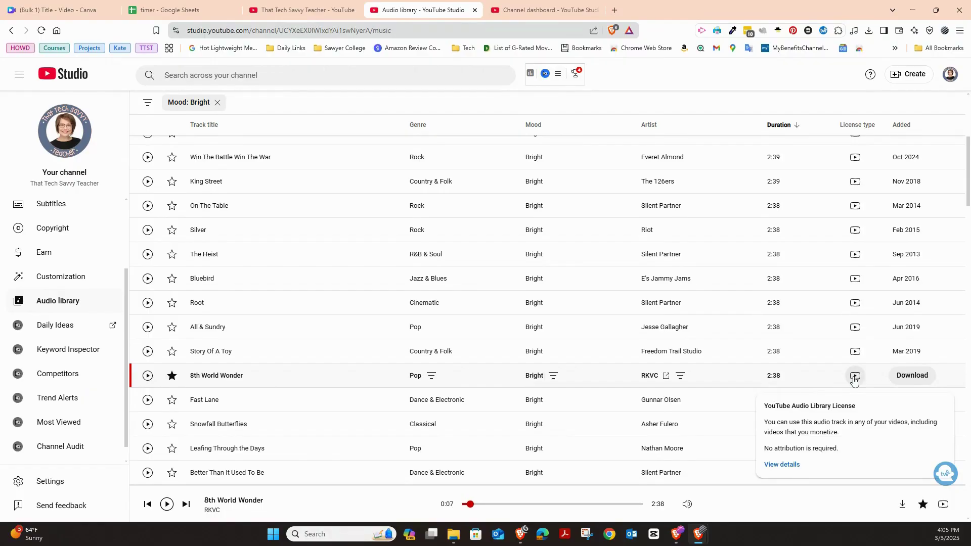
left_click(913, 375)
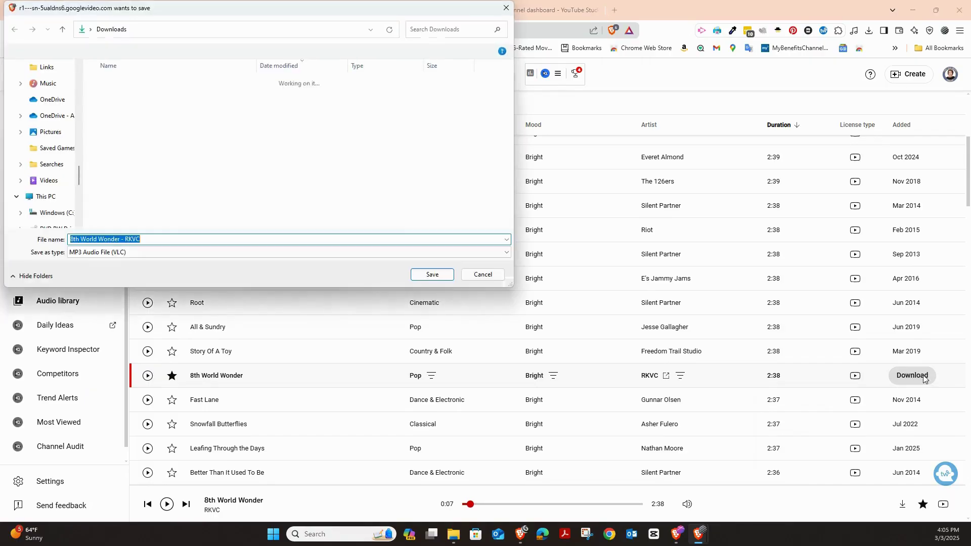
left_click(431, 278)
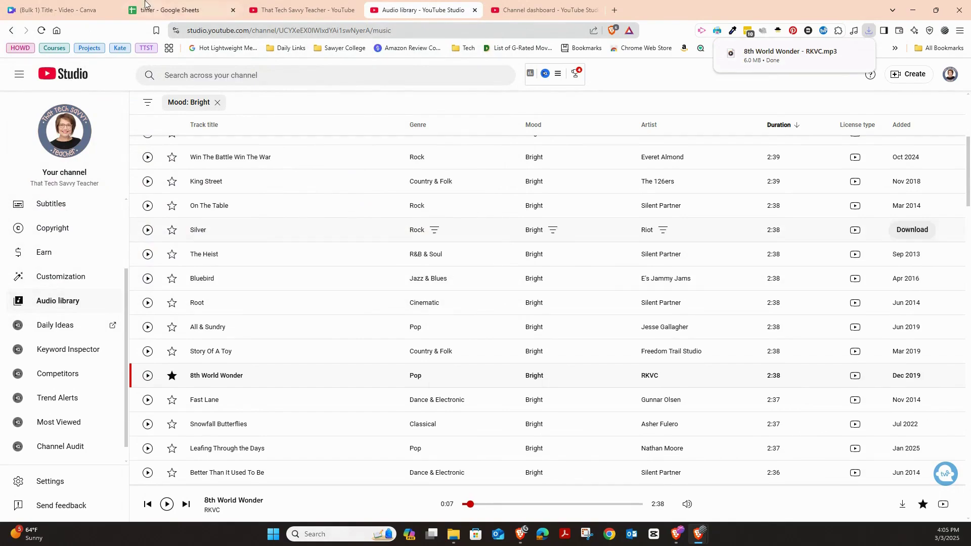
Upload the 2:38 '8th World Wonder' MP3 to Canva and place it under the countdown on the timeline
left_click(46, 10)
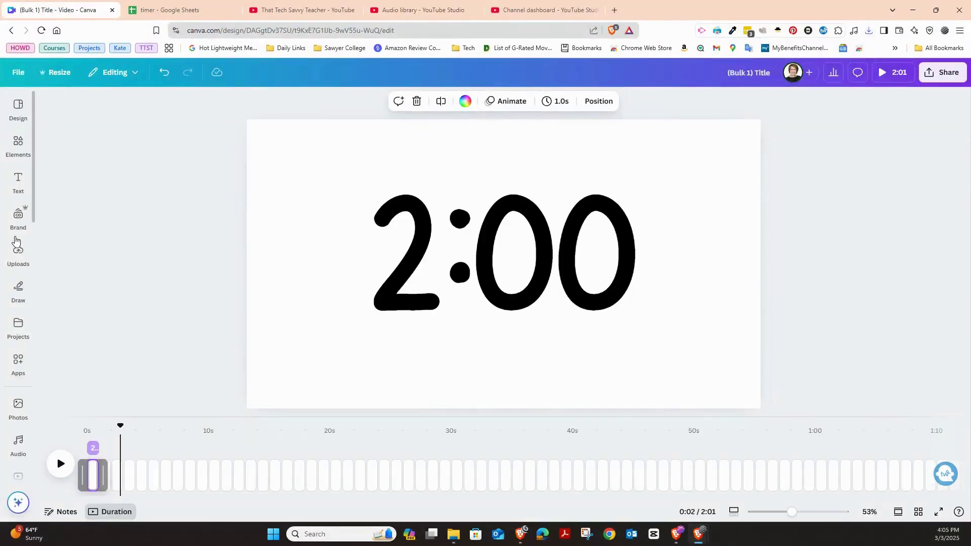
scroll(19, 304, "down", 5)
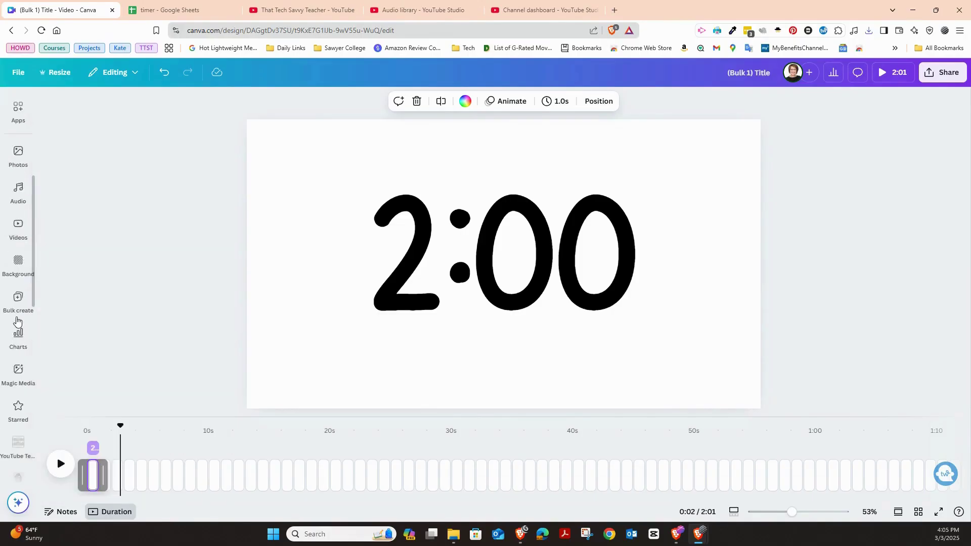
scroll(17, 321, "down", 6)
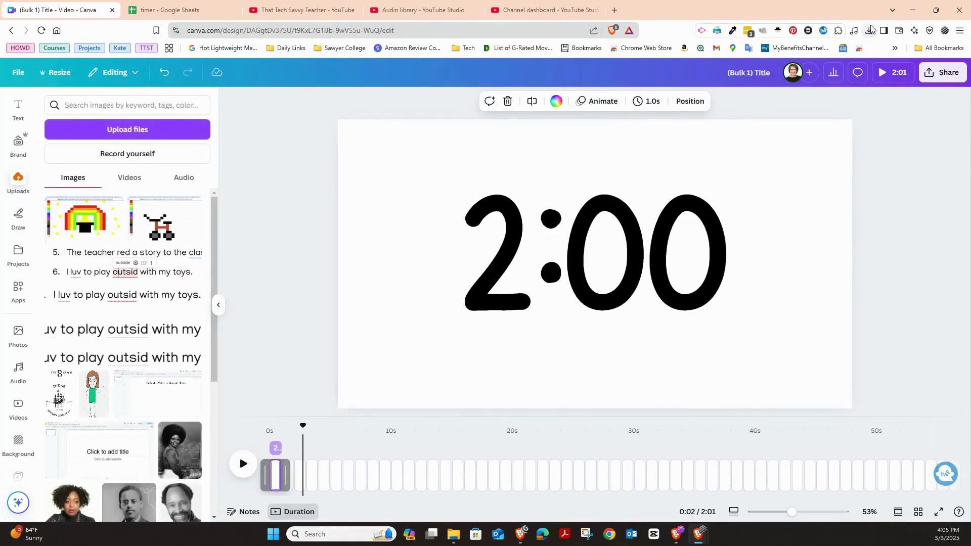
left_click(870, 30)
left_click_drag(789, 72, 86, 237)
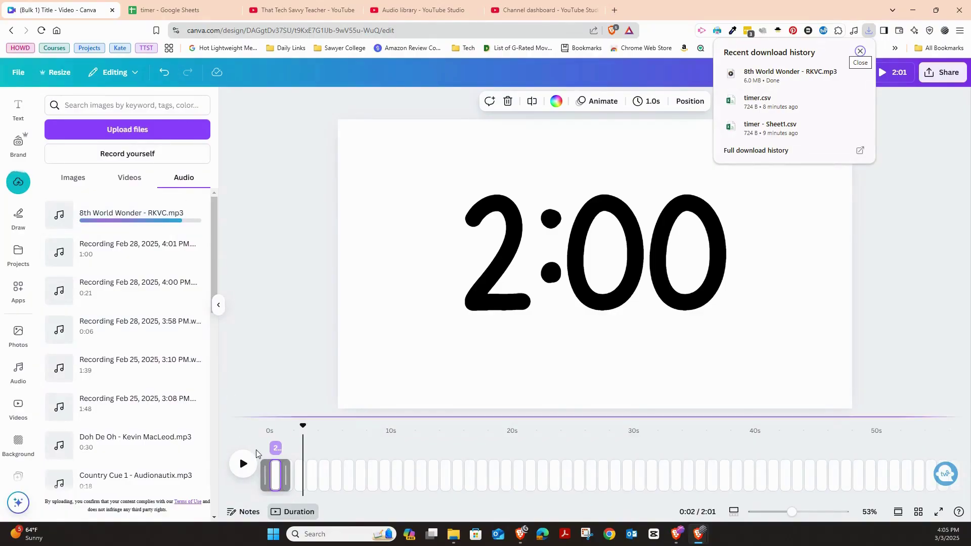
left_click(272, 476)
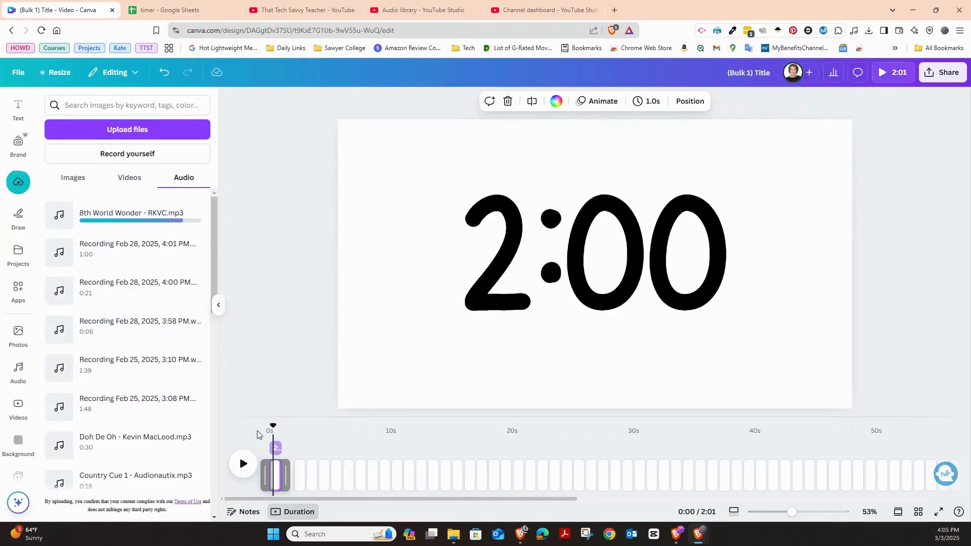
left_click_drag(135, 219, 267, 485)
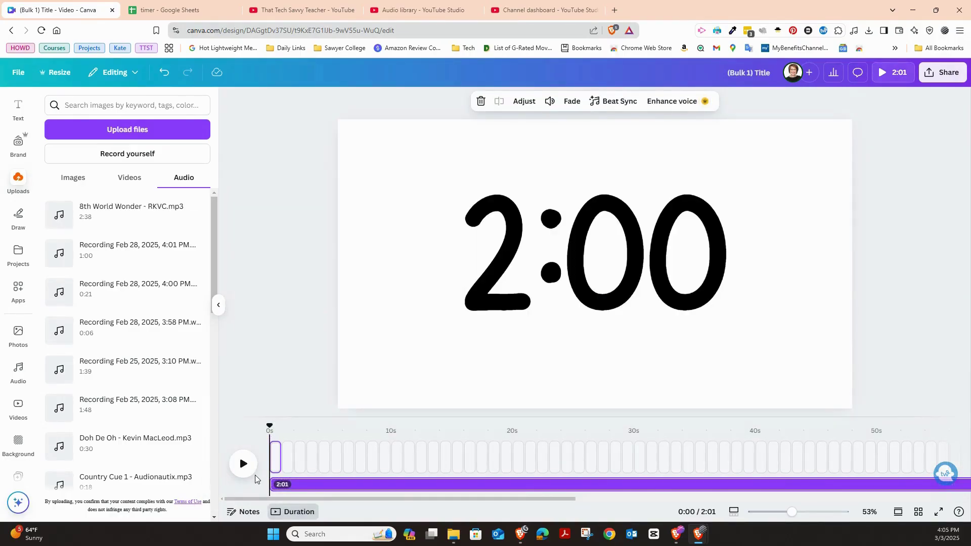
Append a blank 5-second page after the countdown, extending the video to 2:06
scroll(888, 498, "right", 10)
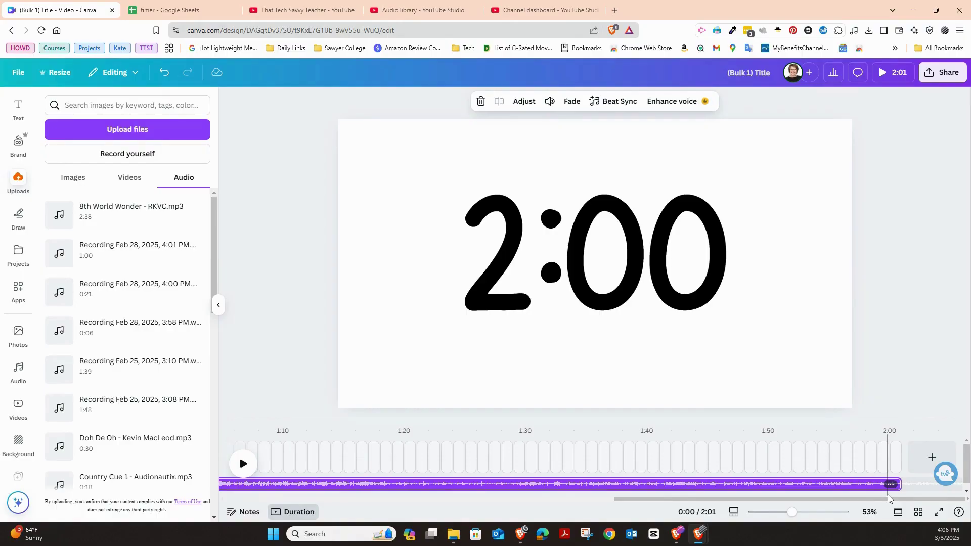
left_click(933, 460)
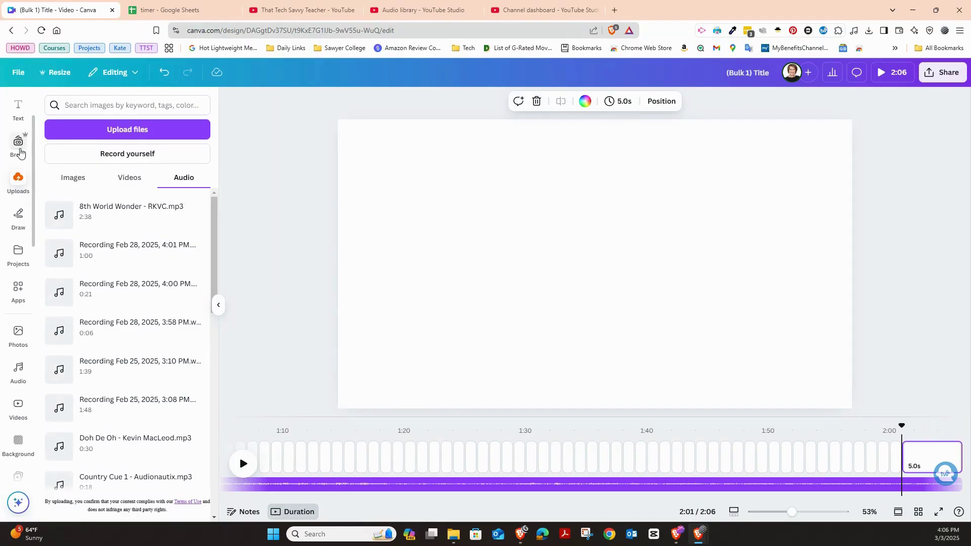
scroll(20, 152, "up", 2)
left_click(19, 145)
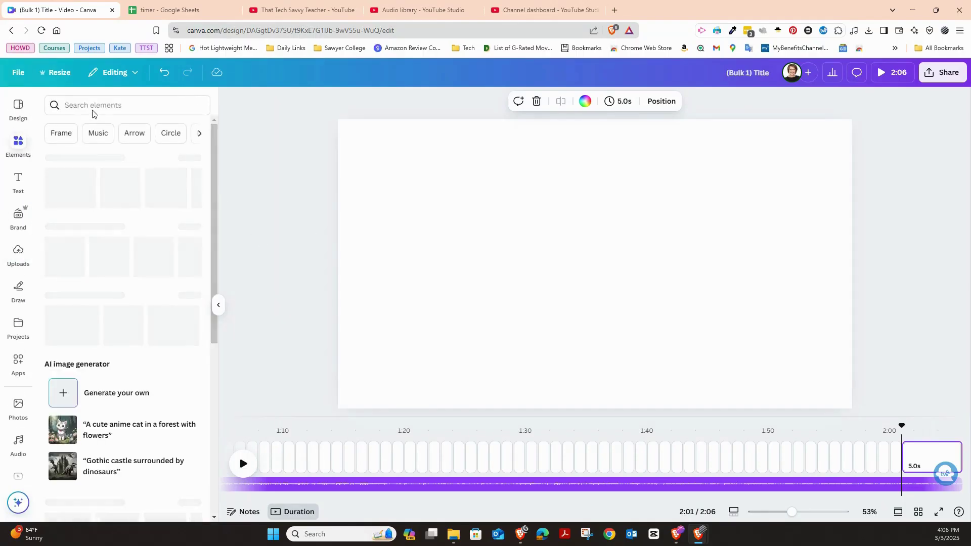
Search the Elements for 'alarm clock' and add the green-bell alarm clock graphic to the page
left_click(124, 104)
type("clock")
key("BackSpace")
key("BackSpace")
key("BackSpace")
key("BackSpace")
key("BackSpace")
type("a")
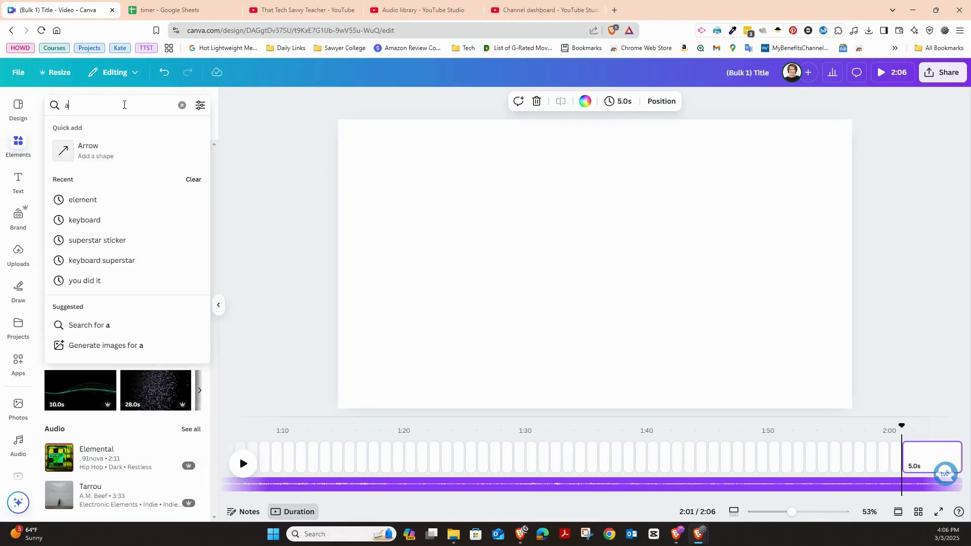
type("larm clock")
key("Return")
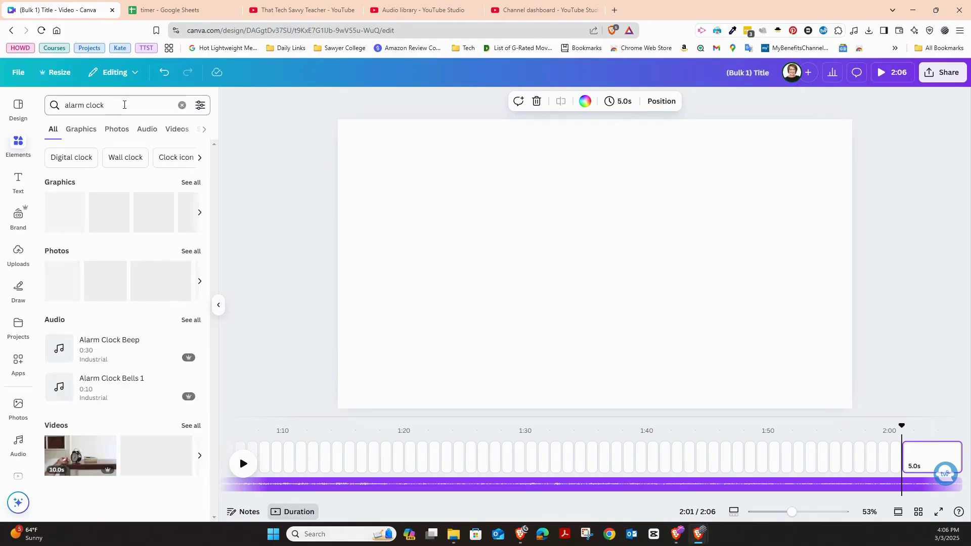
left_click(189, 183)
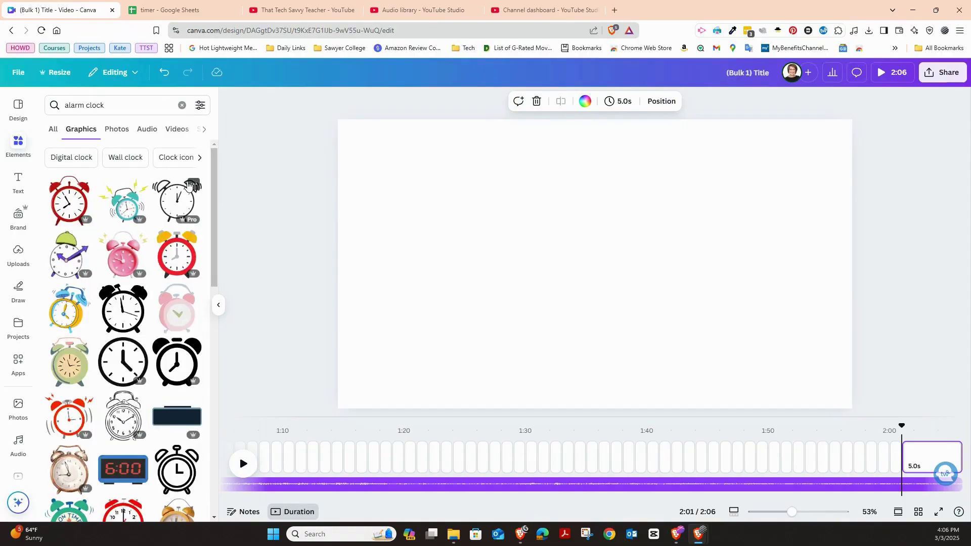
left_click(68, 255)
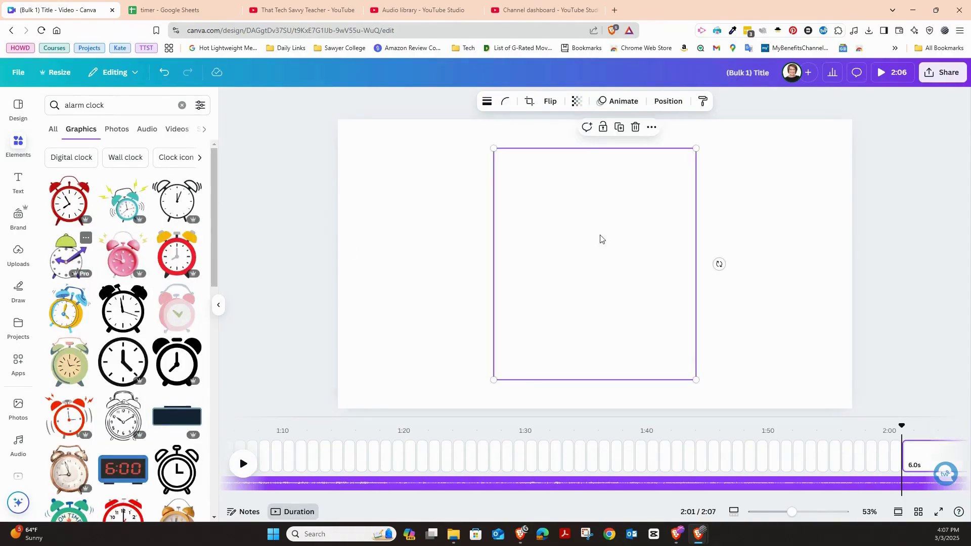
Centre the alarm clock horizontally and vertically on the final page
left_click(698, 351)
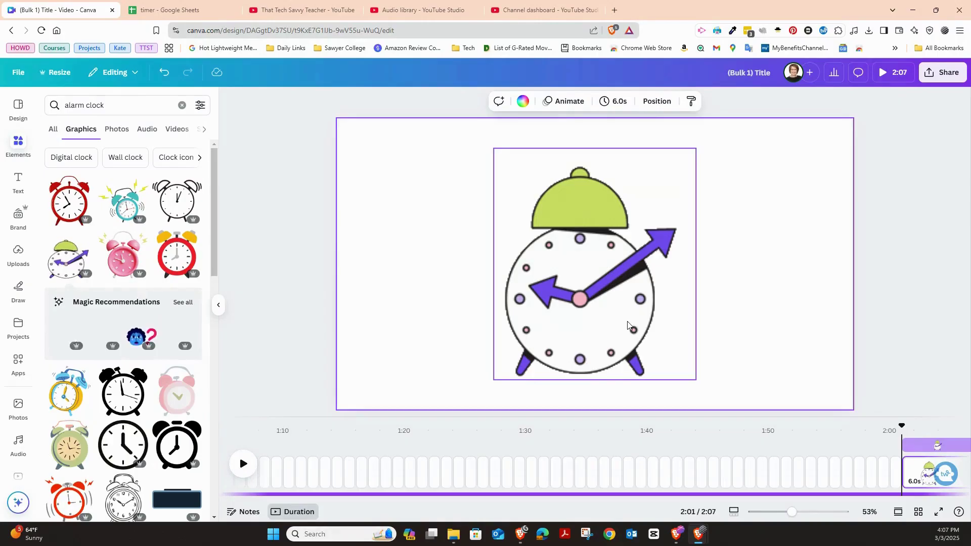
left_click_drag(625, 316, 619, 317)
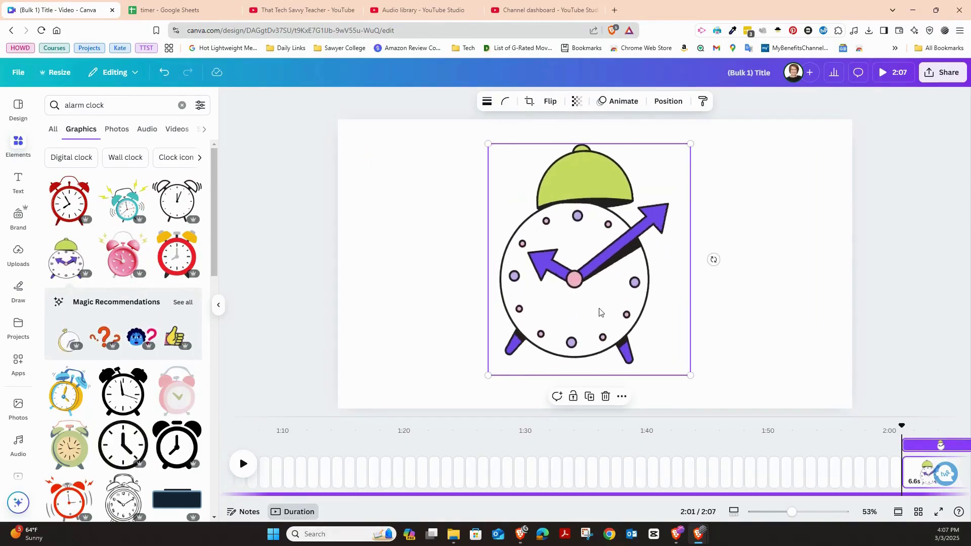
left_click(671, 101)
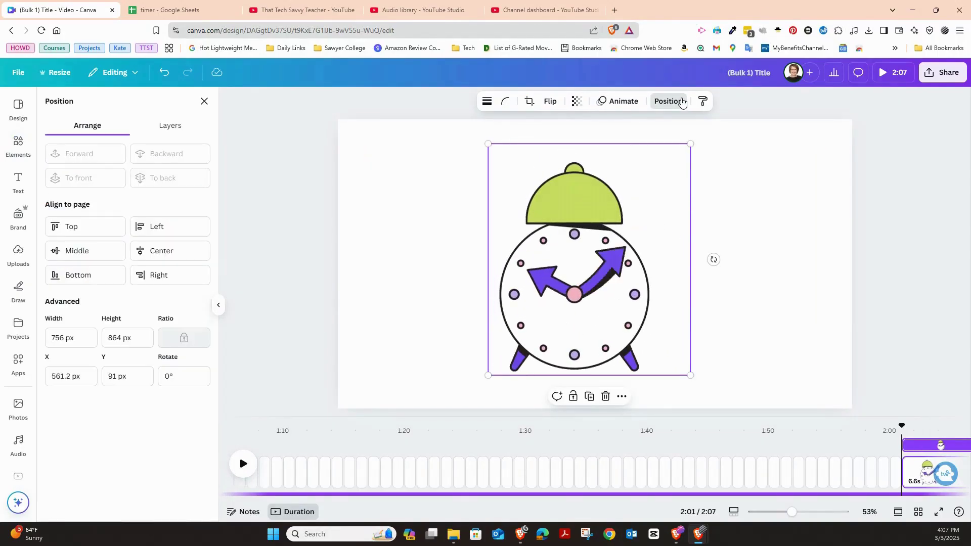
left_click(167, 250)
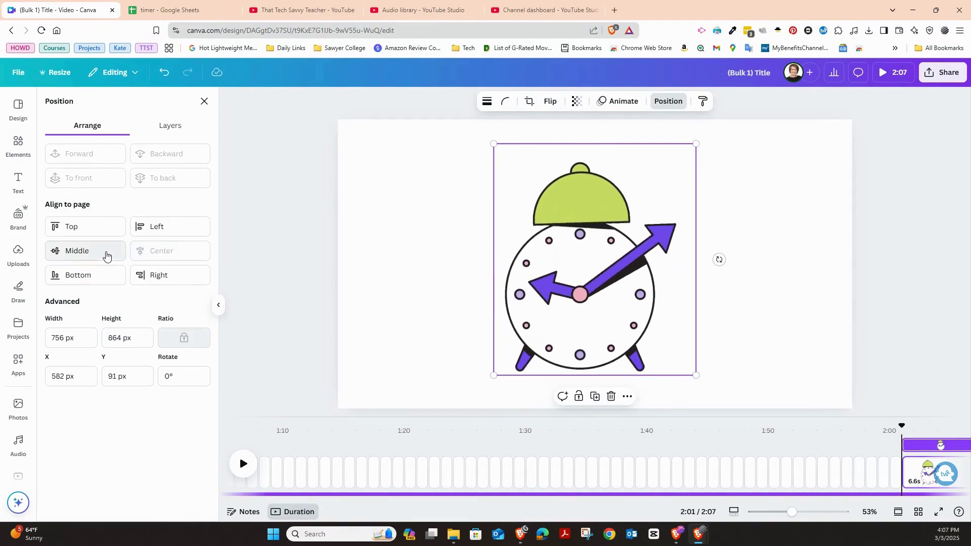
left_click(105, 252)
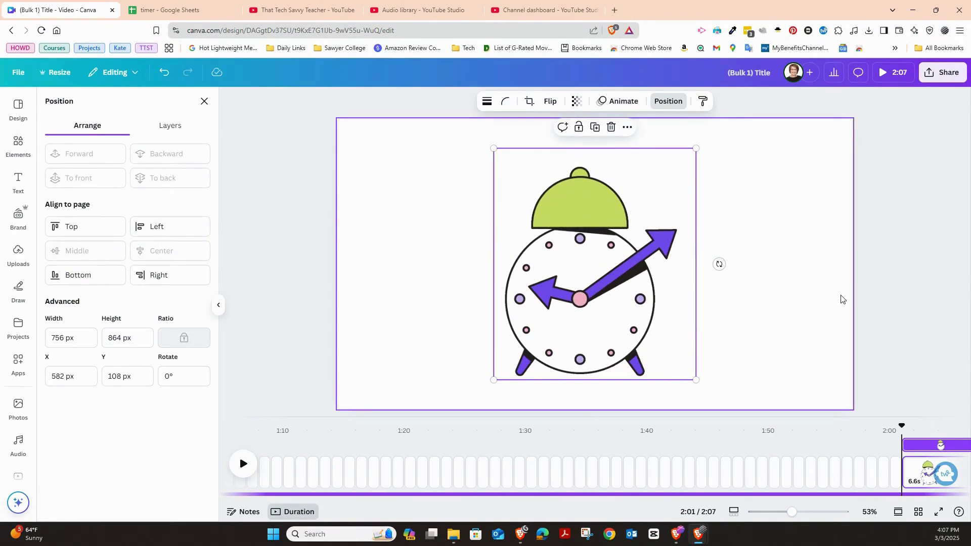
Clear the Bright mood filter and search the Sound effects for 'alarm'
left_click(434, 12)
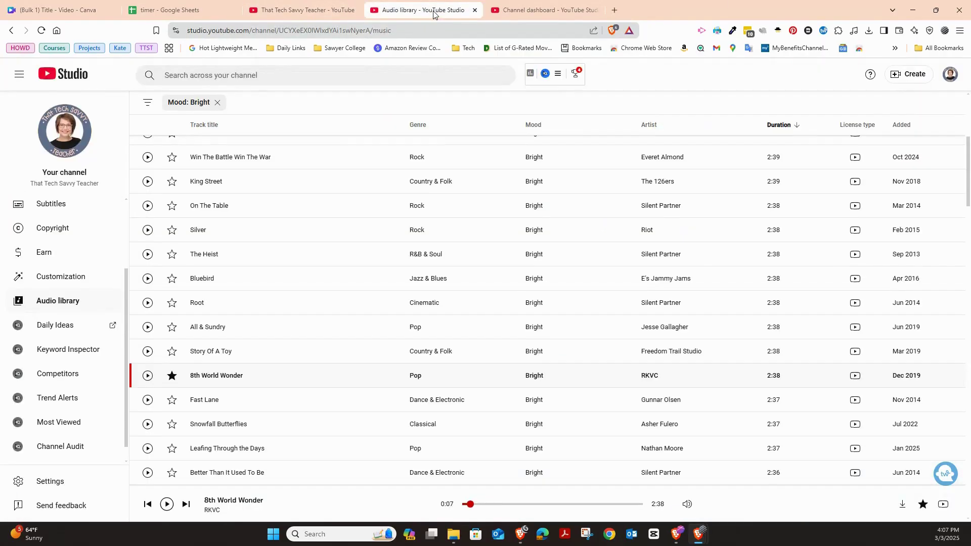
left_click(220, 102)
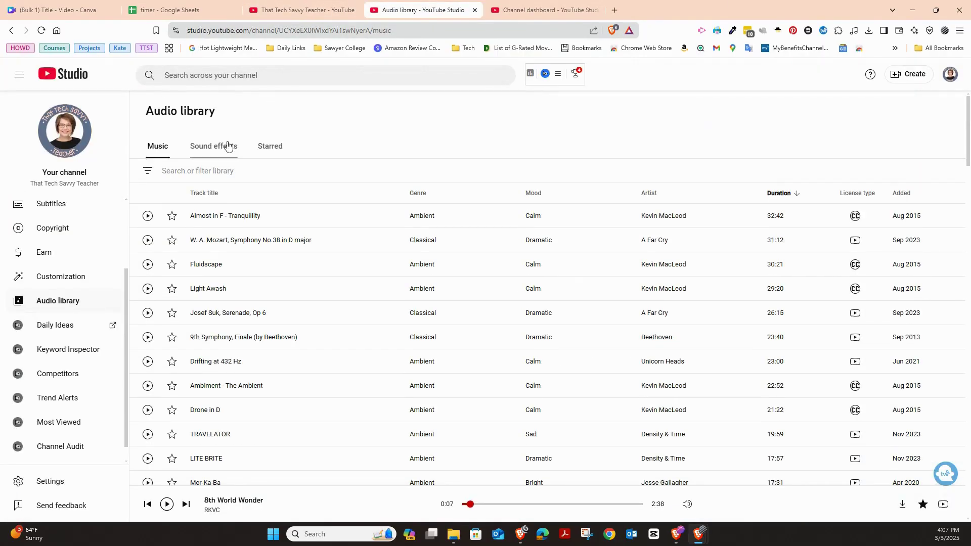
left_click(214, 146)
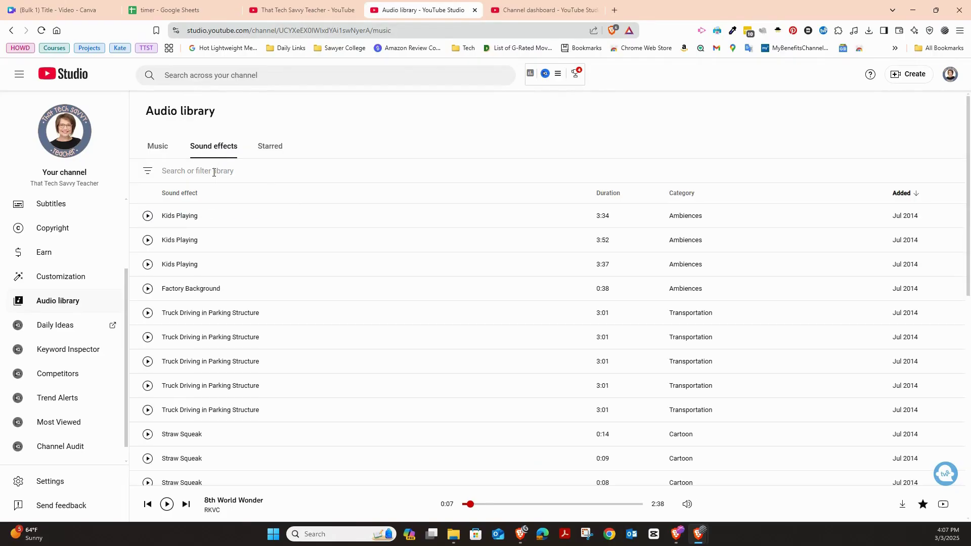
left_click(214, 172)
type("alarm clock")
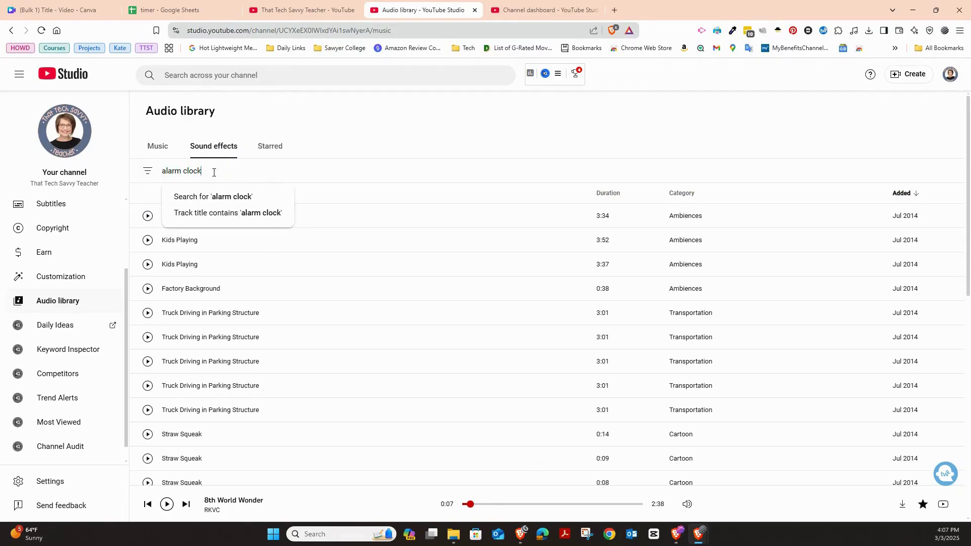
key("Return")
Preview and save the Alarm Clock sound effect as Alarm Clock.mp3, then return to Canva
left_click(728, 263)
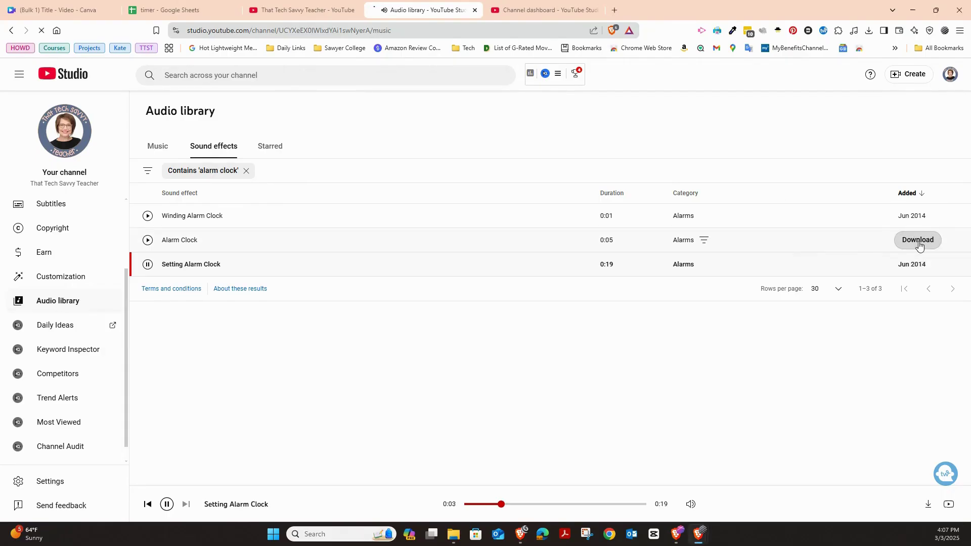
left_click(918, 240)
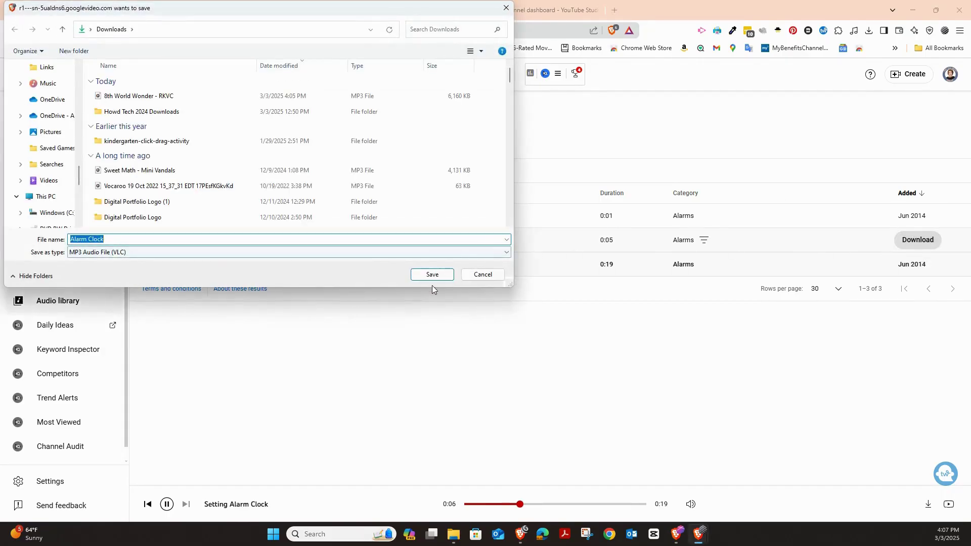
left_click(433, 274)
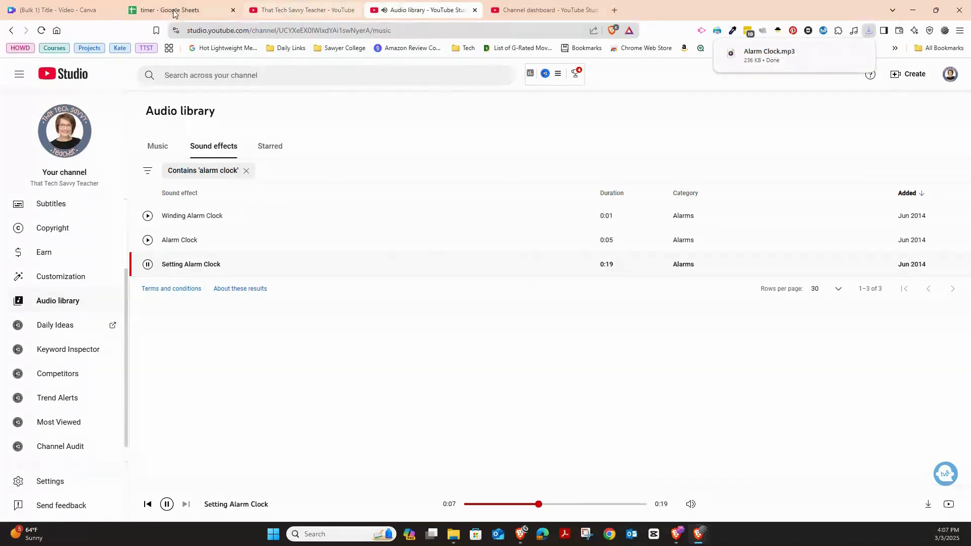
left_click(57, 10)
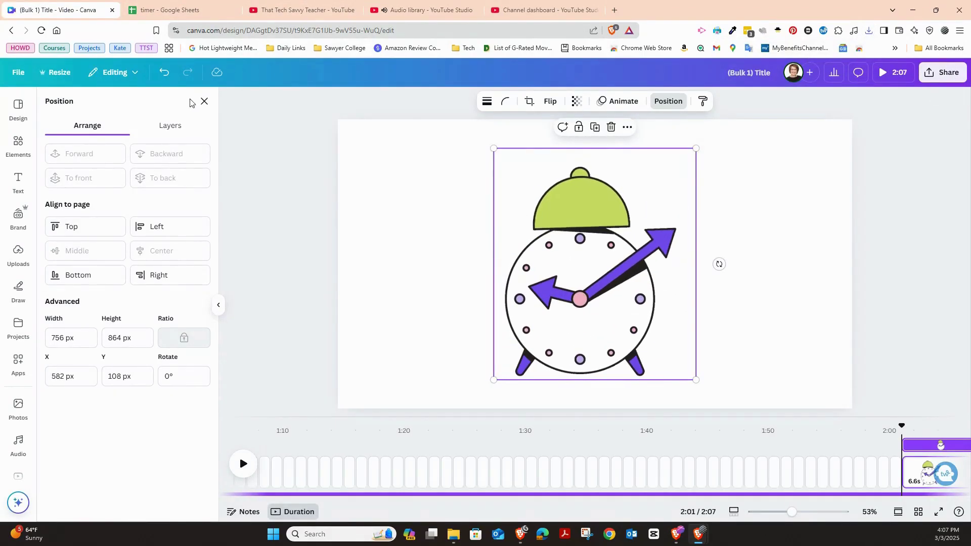
Upload the 0:06 Alarm Clock.mp3 to Canva and drop it at the end of the timeline
left_click(204, 102)
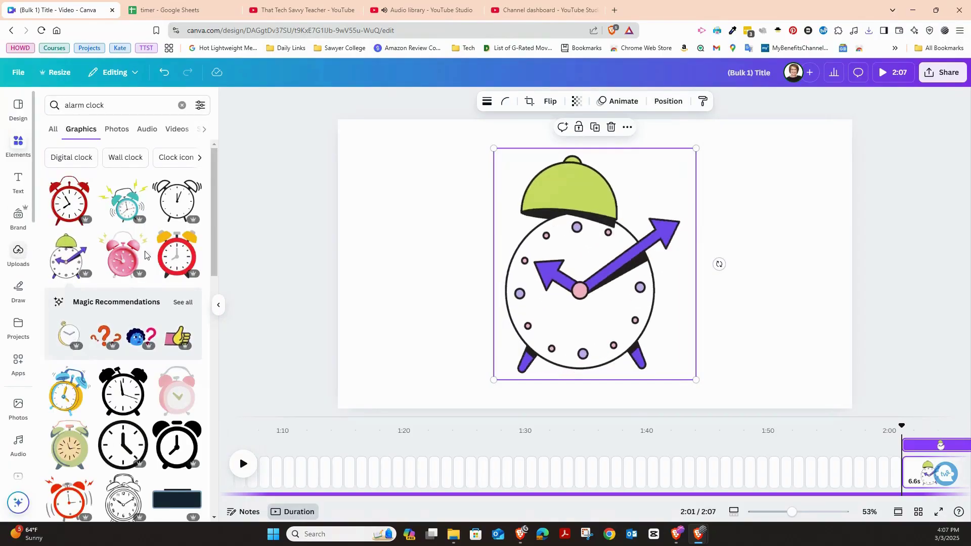
left_click(869, 31)
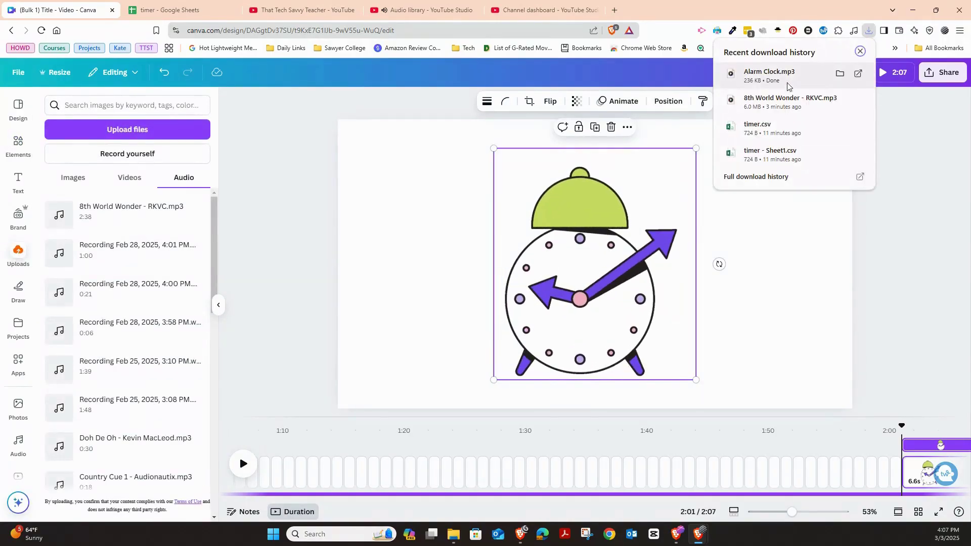
left_click_drag(784, 76, 131, 217)
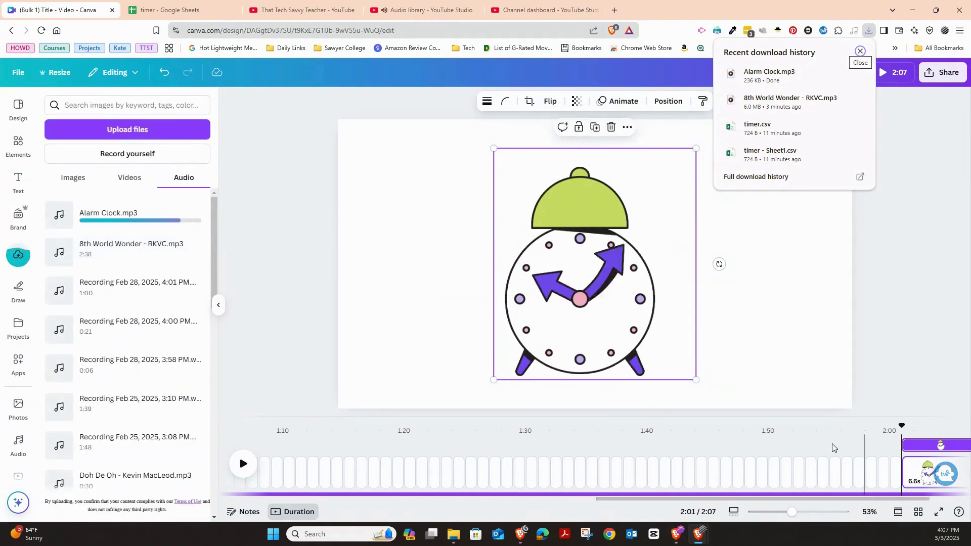
mouse_move(103, 209)
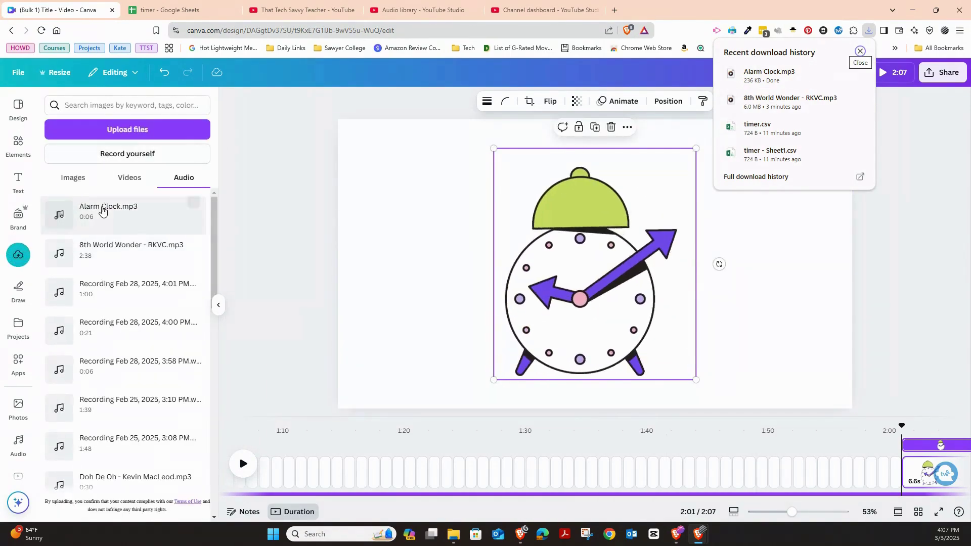
left_click_drag(111, 211, 951, 435)
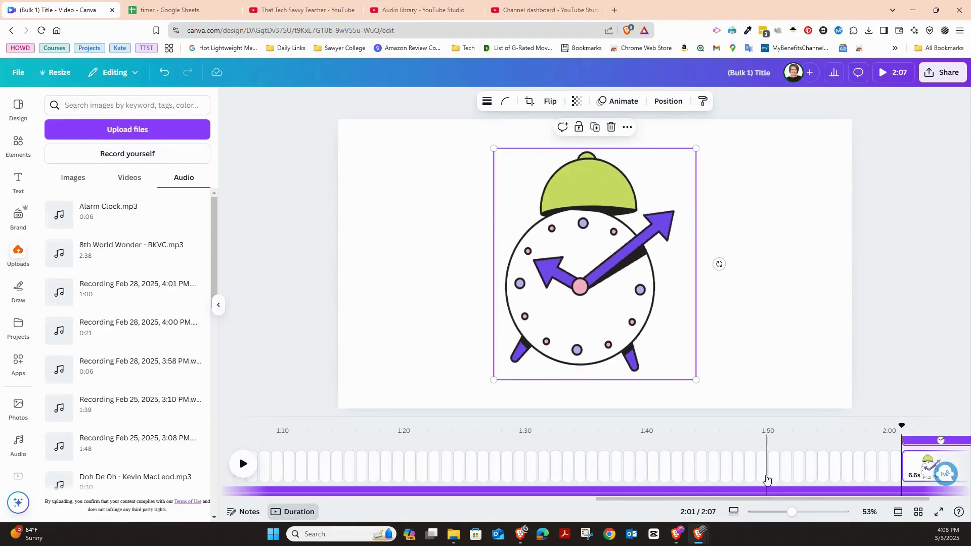
left_click(898, 71)
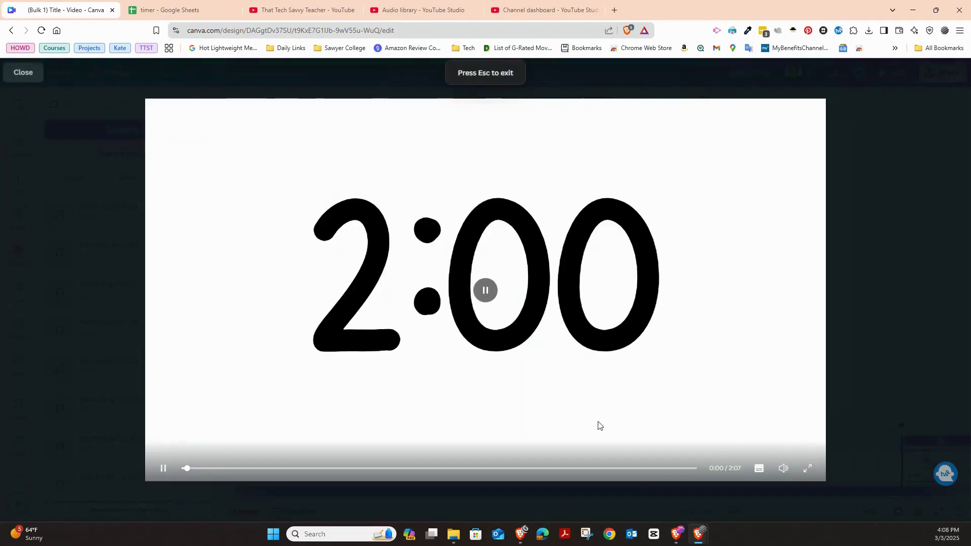
left_click(682, 469)
left_click(671, 469)
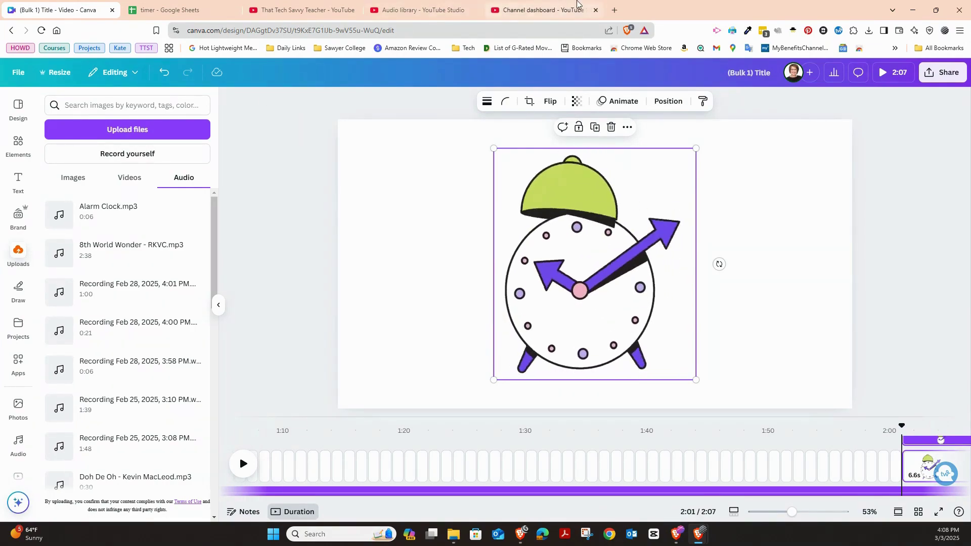
Download the countdown design as an MP4 video saved as 2-minute-timer.mp4 in Downloads
left_click(939, 76)
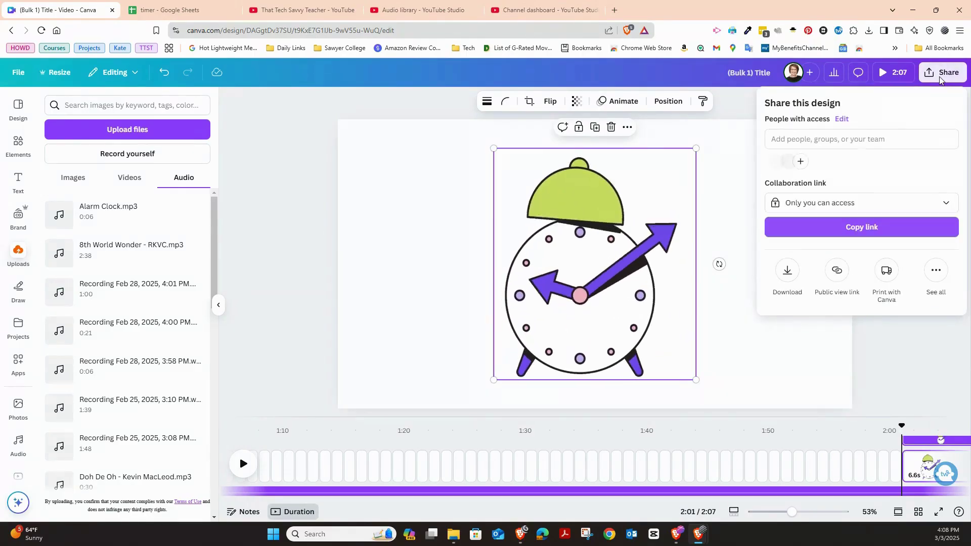
left_click(788, 274)
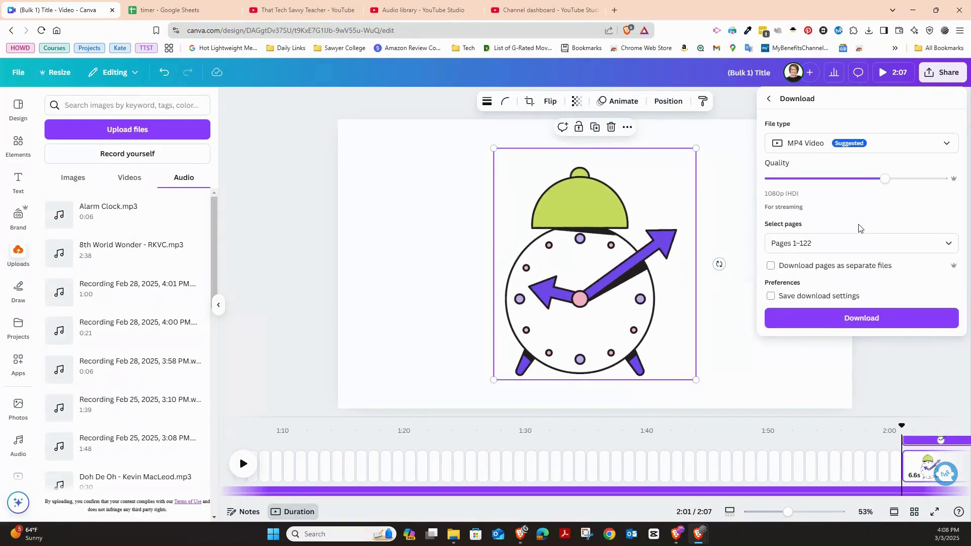
left_click(877, 326)
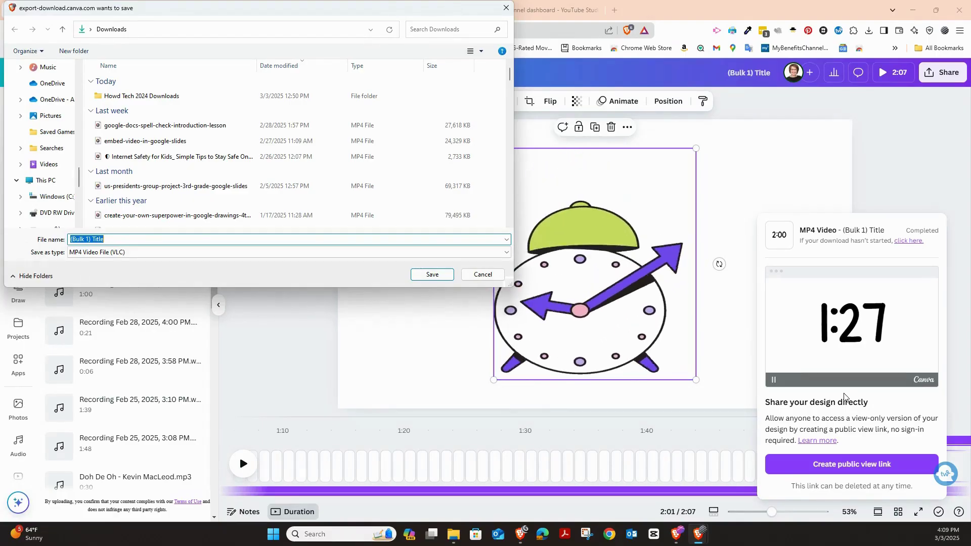
type("2")
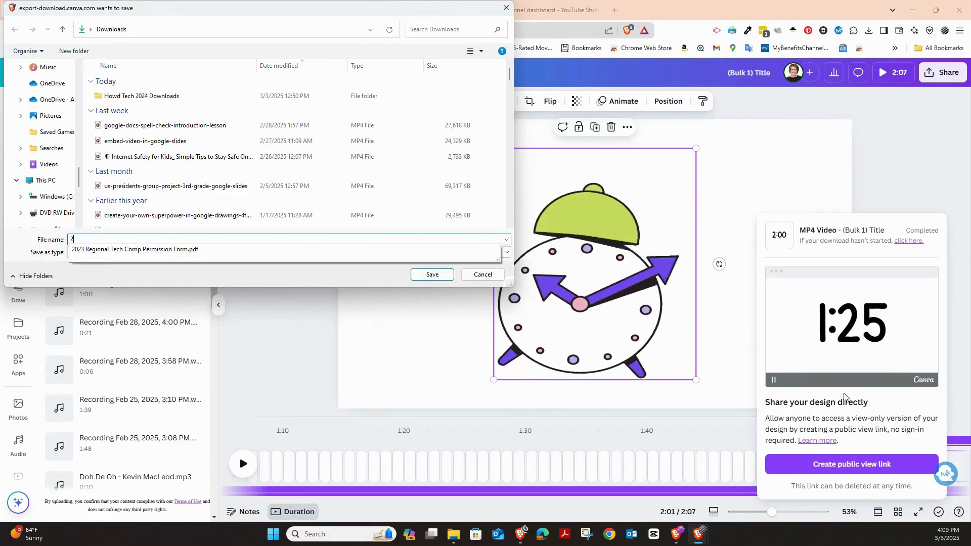
type("-minute-timer")
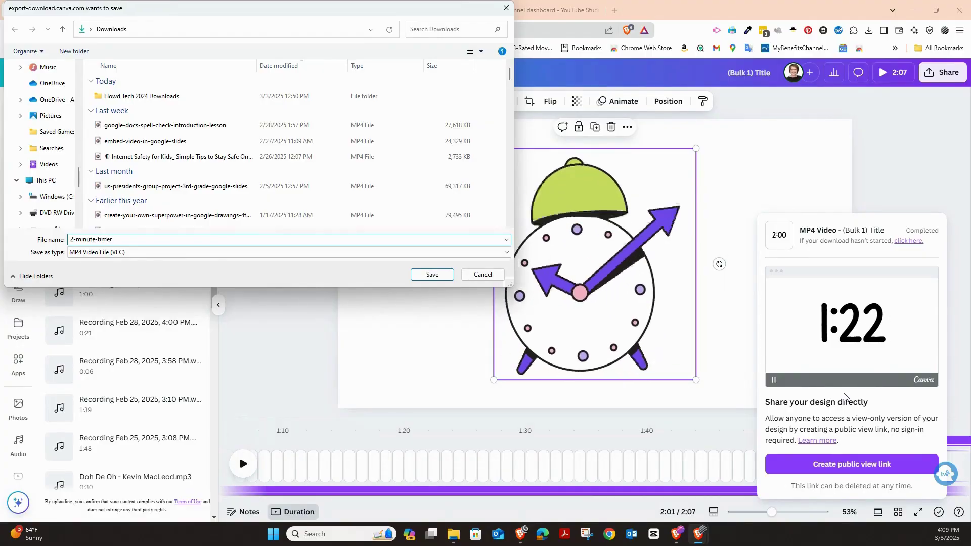
key("Return")
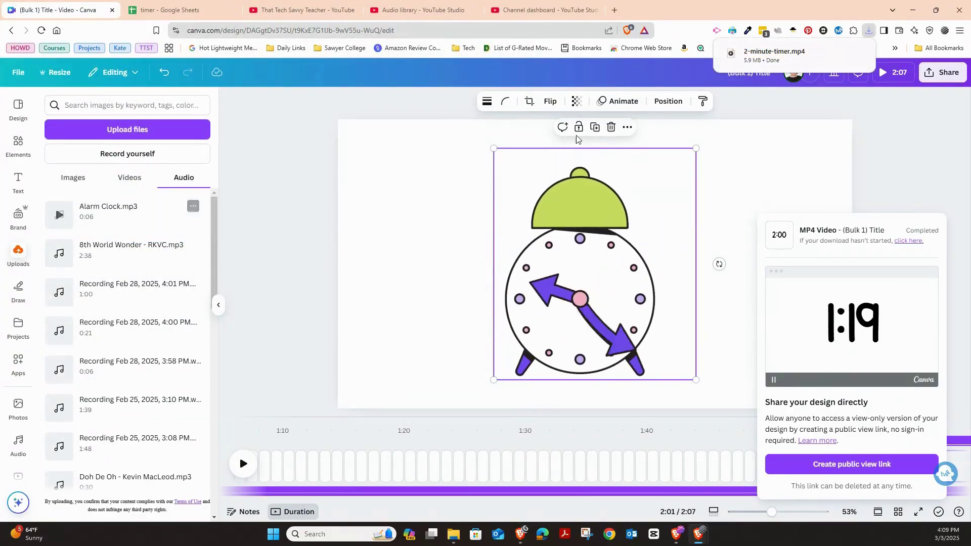
Upload 2-minute-timer.mp4 into Canva's Uploads, then go back to the Canva home page
left_click(868, 32)
left_click_drag(774, 74, 51, 258)
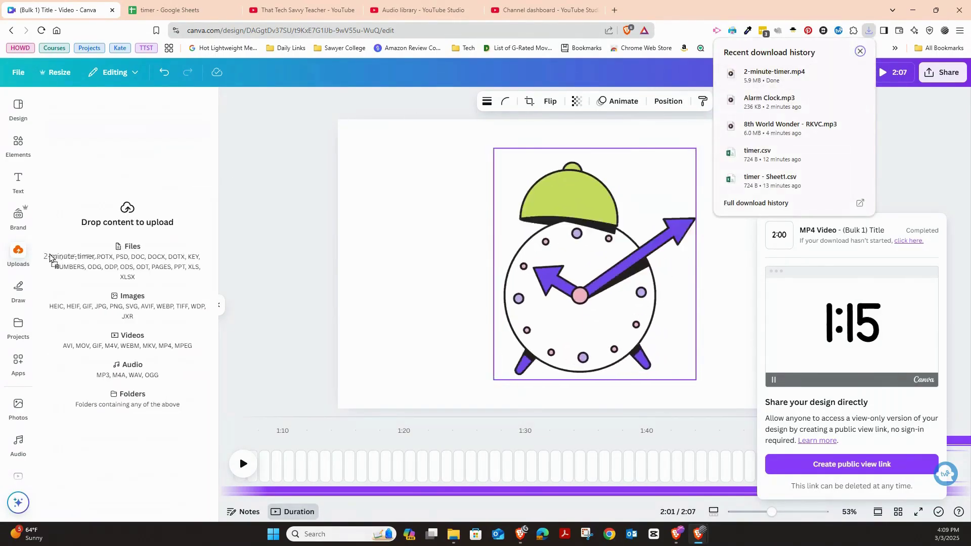
left_click_drag(96, 237, 96, 237)
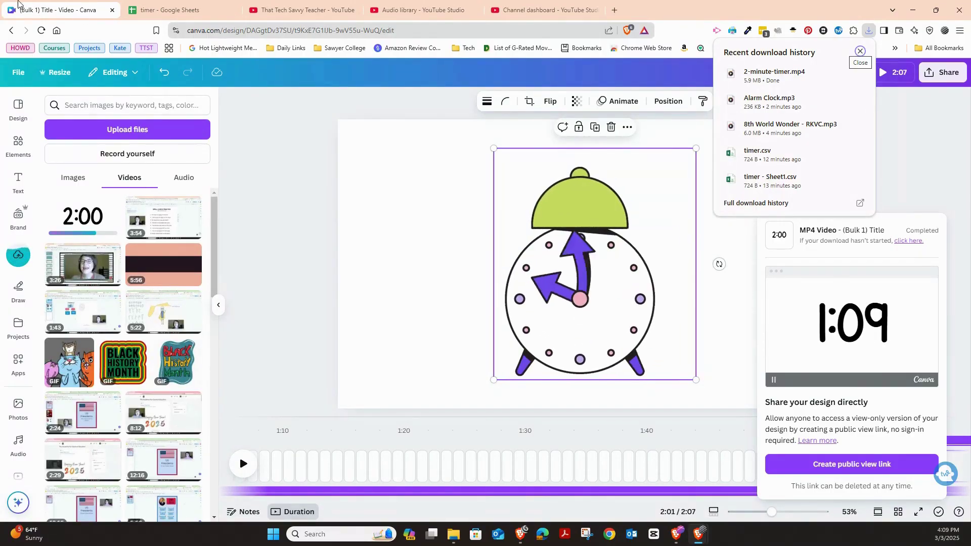
left_click(16, 104)
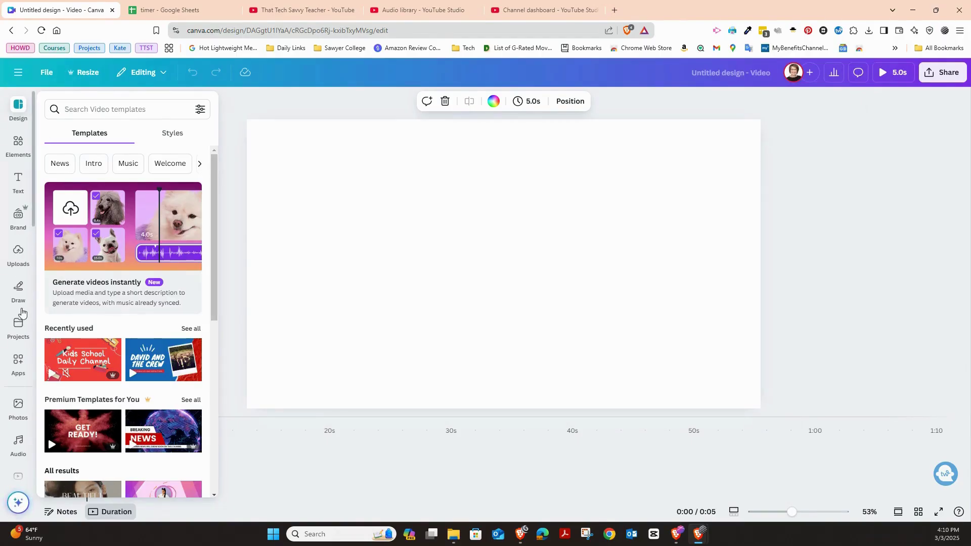
Add the 2:00 timer video to the new design's timeline, then replace it with the 3:54 Spell Check Practice video
left_click(18, 252)
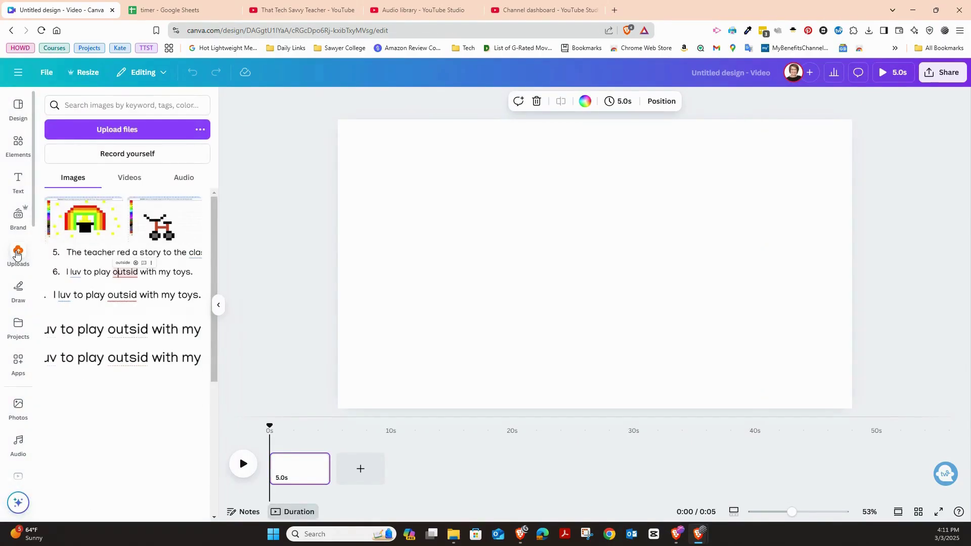
left_click(127, 178)
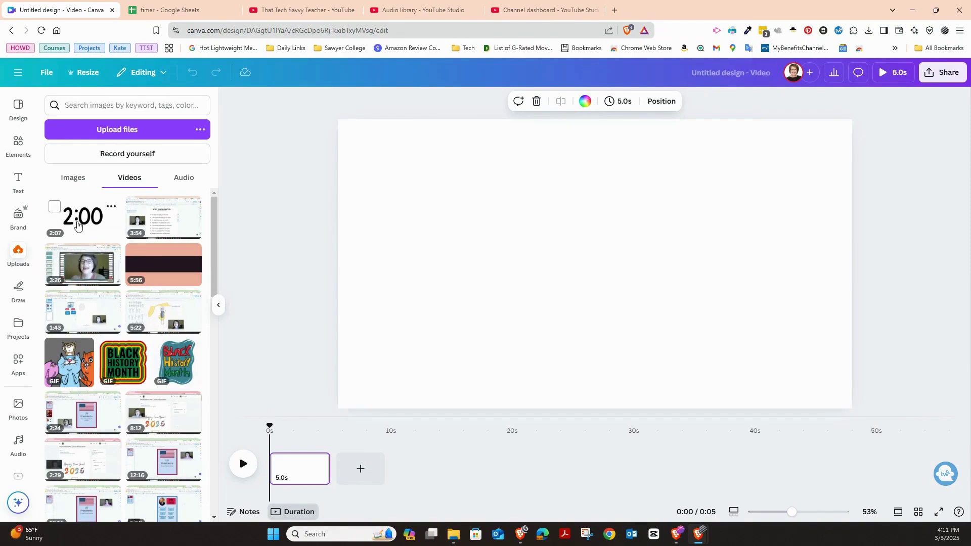
left_click_drag(77, 226, 285, 486)
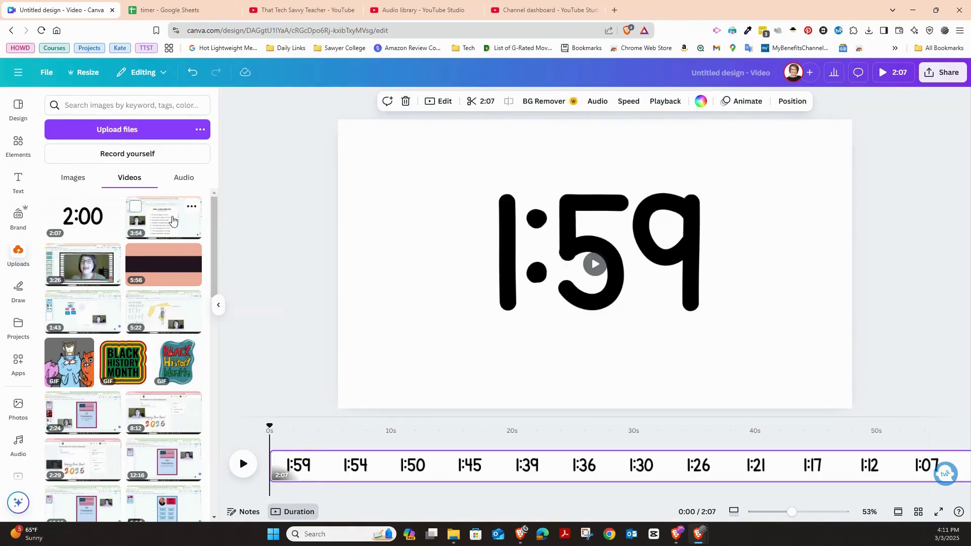
left_click_drag(172, 220, 288, 460)
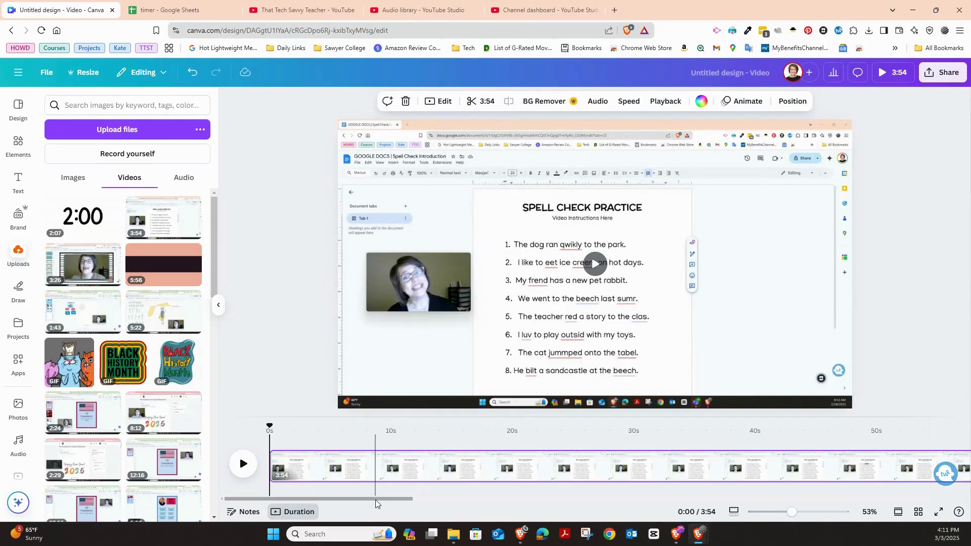
left_click_drag(376, 503, 907, 491)
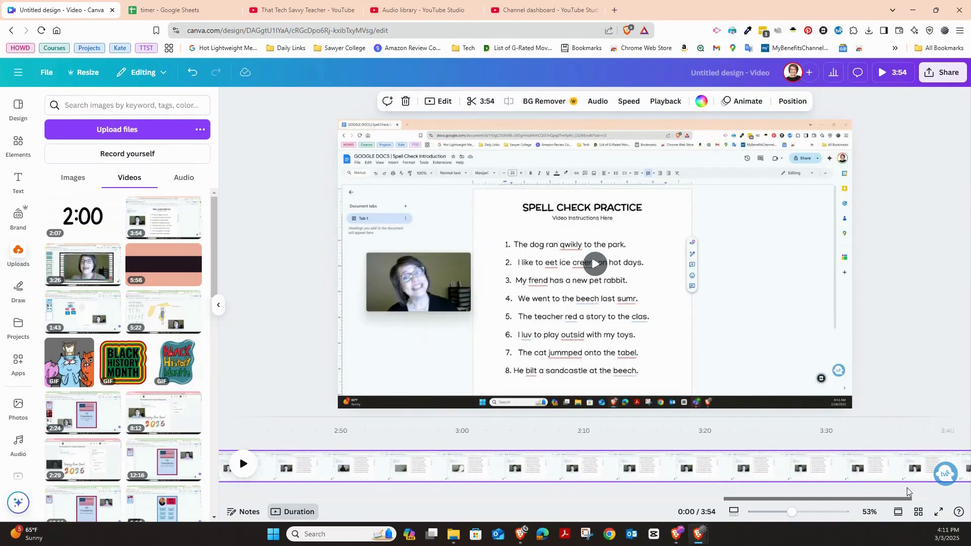